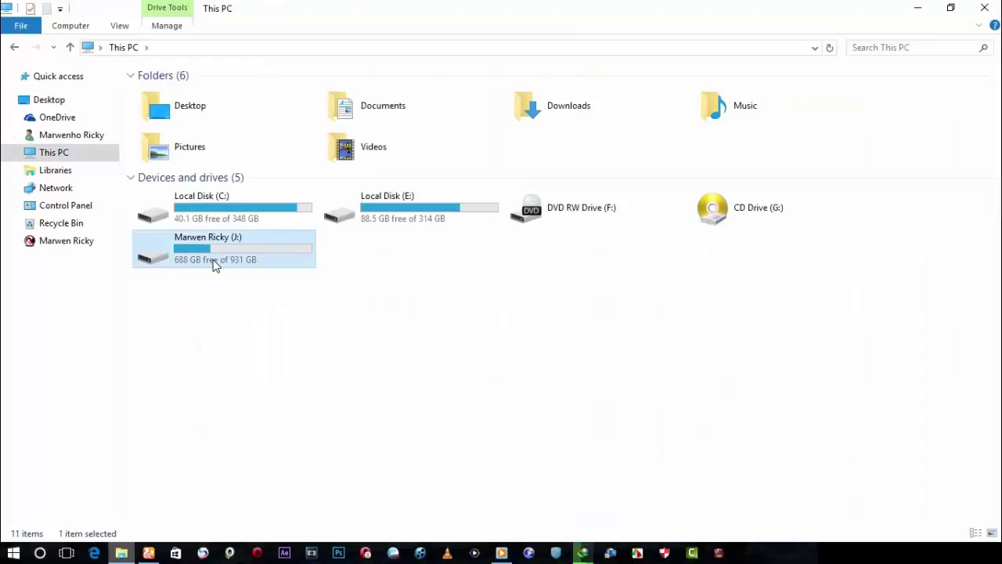
Step: In the Movies folder on drive J:, create a folder named Spectre and move Spectre 1080P BLURAY.mkv into it
double_click(216, 265)
double_click(623, 194)
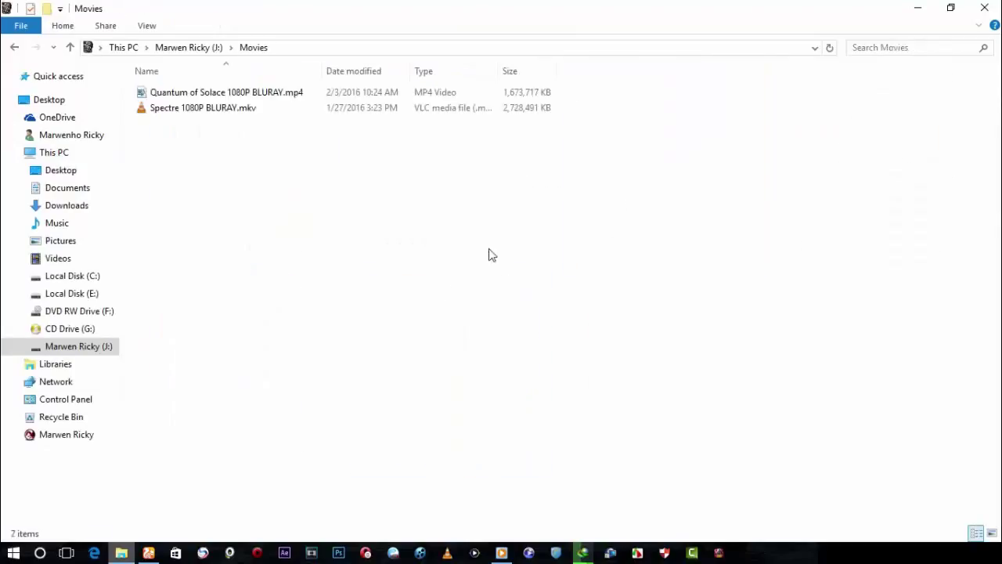
right_click(444, 289)
mouse_move(582, 454)
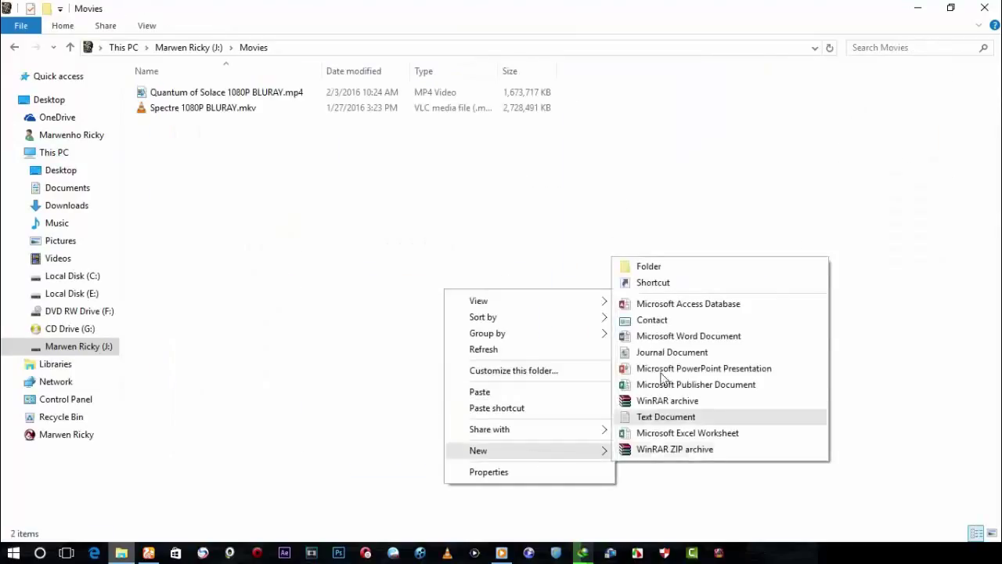
left_click(671, 266)
type("S")
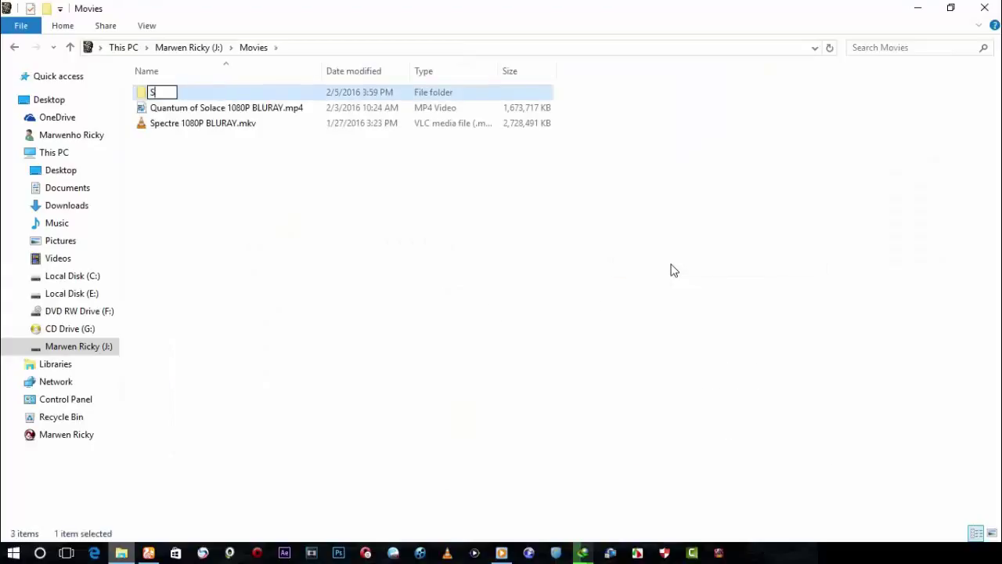
type("pectre")
key("Return")
left_click_drag(212, 123, 210, 93)
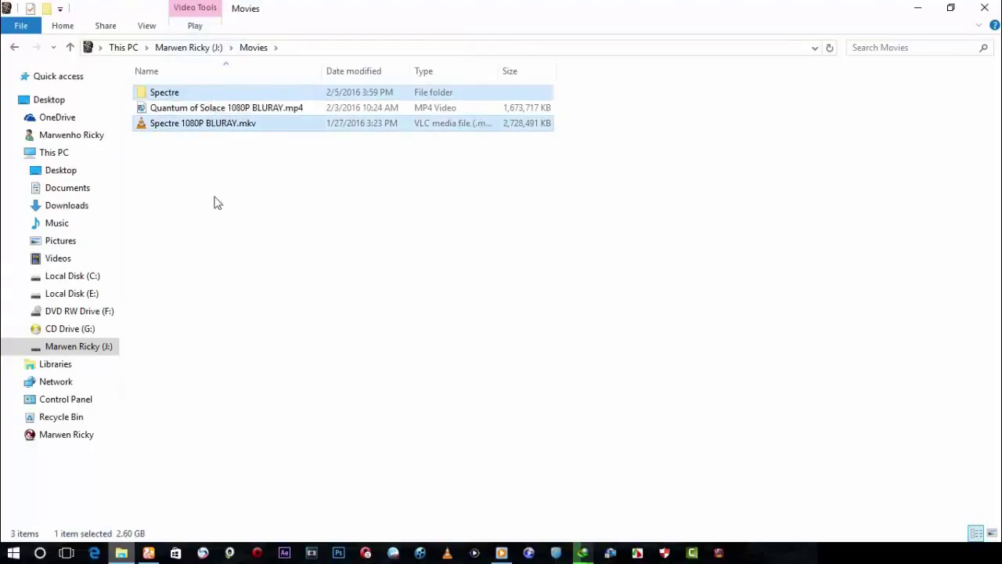
Step: Create a folder named Quantum Of Solace, move Quantum of Solace 1080P BLURAY.mp4 into it, and minimize the file window
right_click(218, 212)
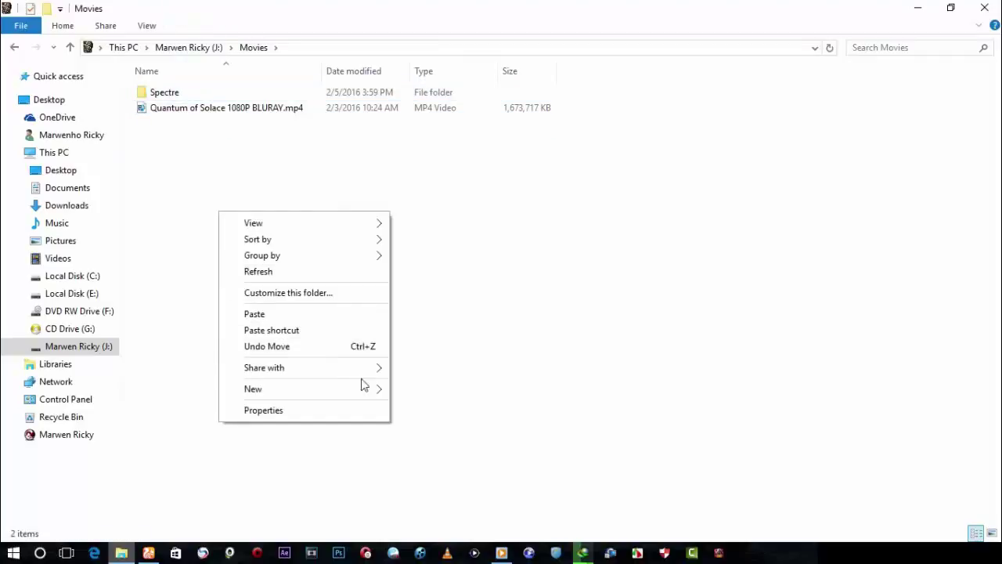
mouse_move(376, 388)
left_click(463, 215)
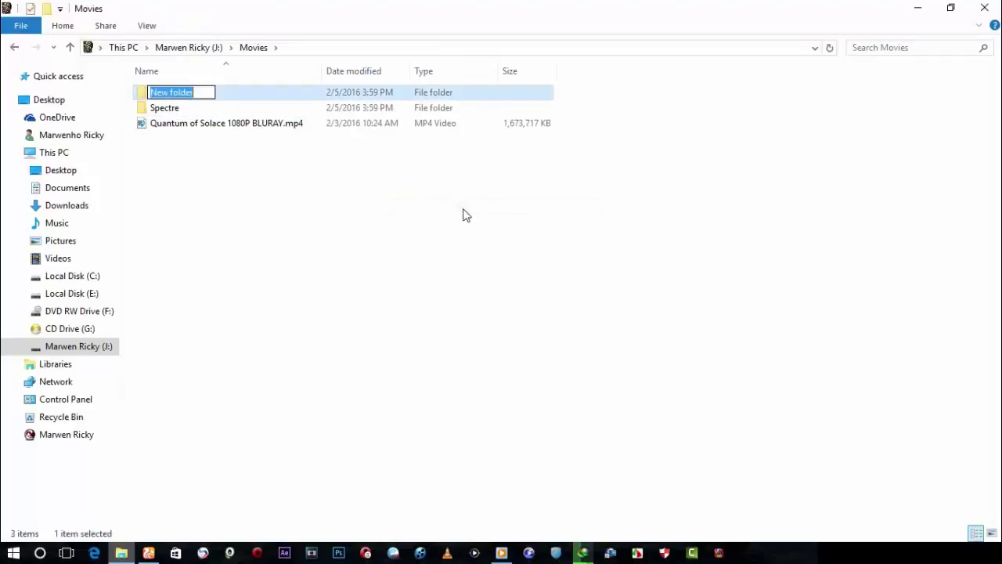
type("Quantum ")
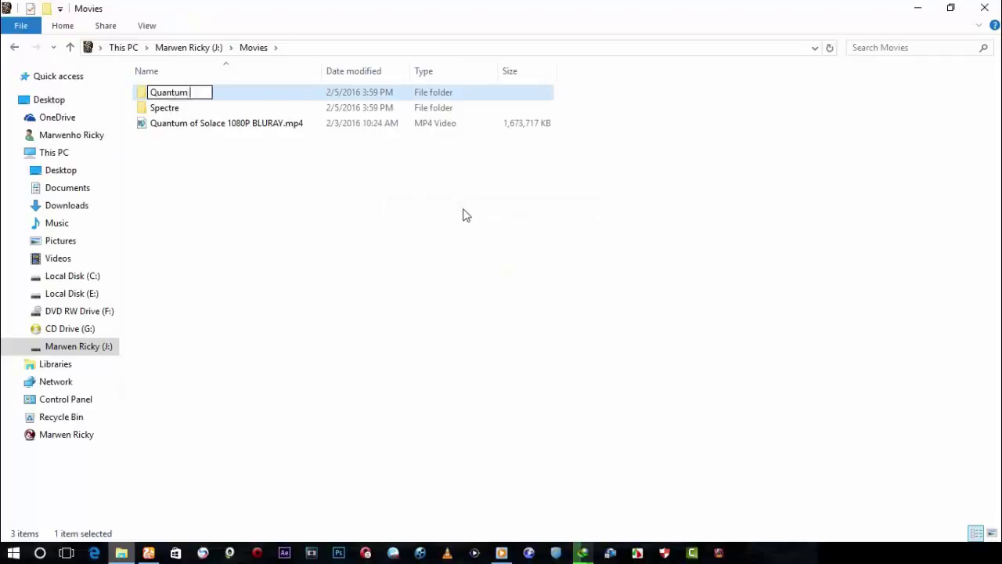
type("Of Solace")
left_click(287, 123)
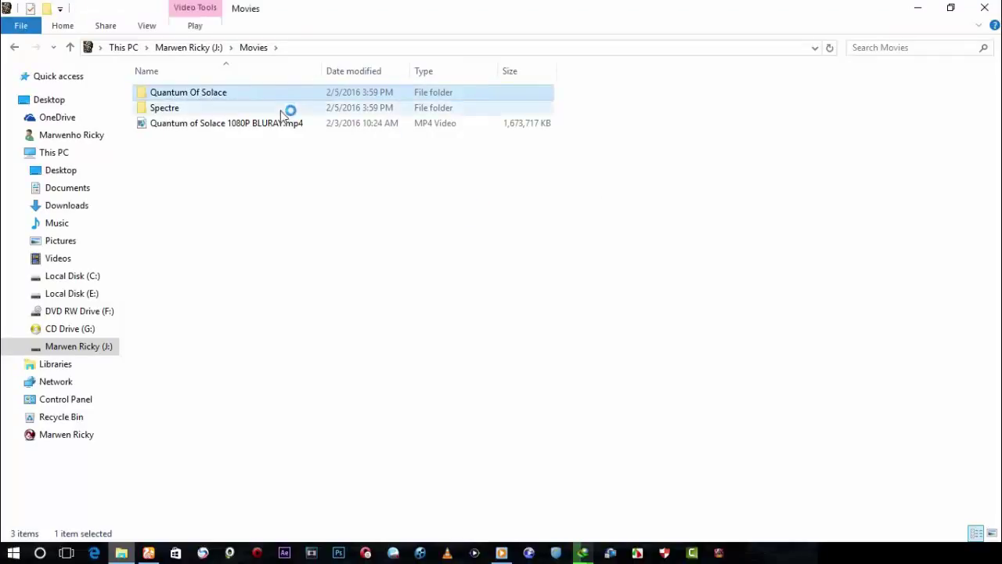
left_click_drag(246, 123, 246, 95)
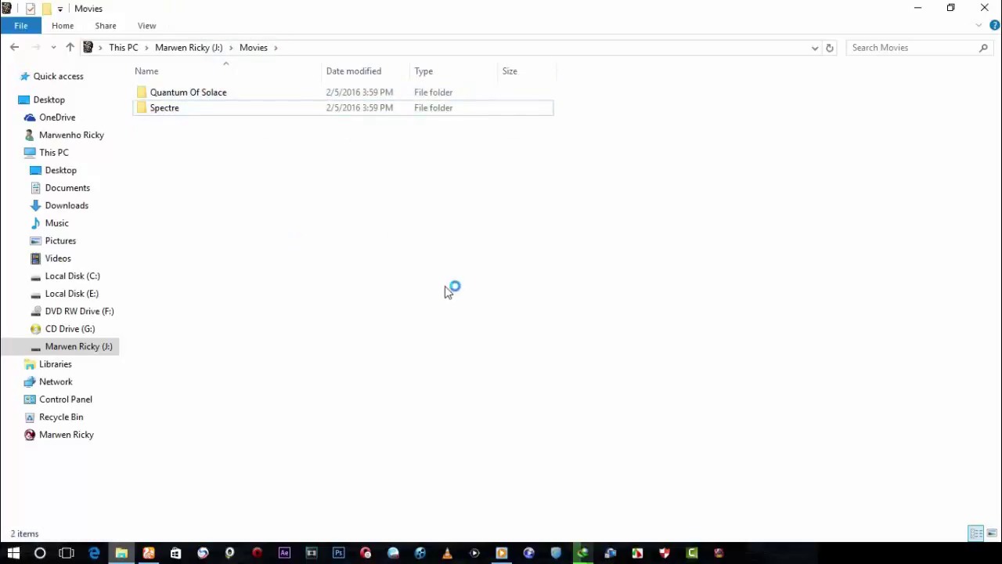
left_click(916, 8)
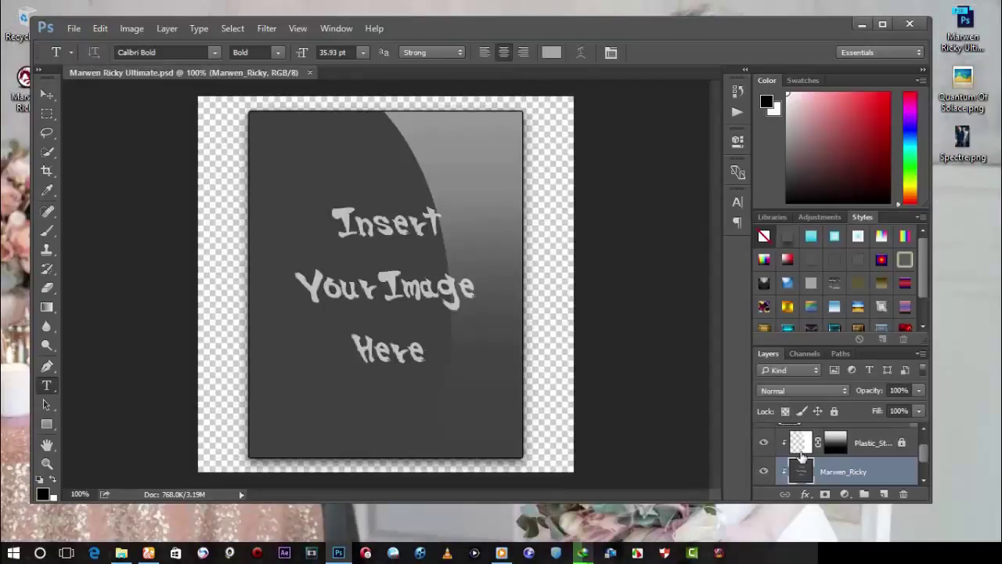
Step: Convert the "Insert Your Image Here" placeholder layer to a smart object and open its contents for editing
right_click(840, 476)
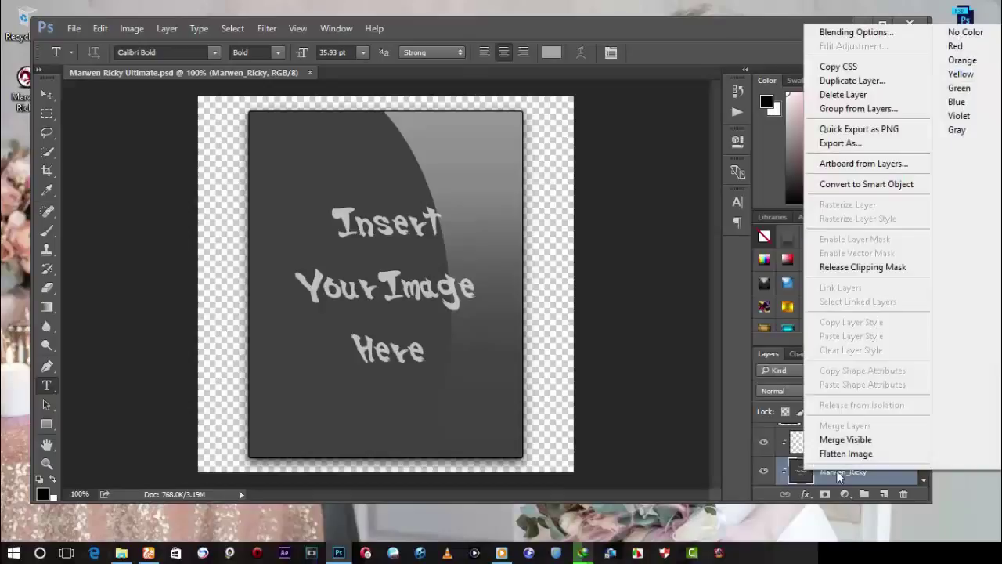
left_click(857, 190)
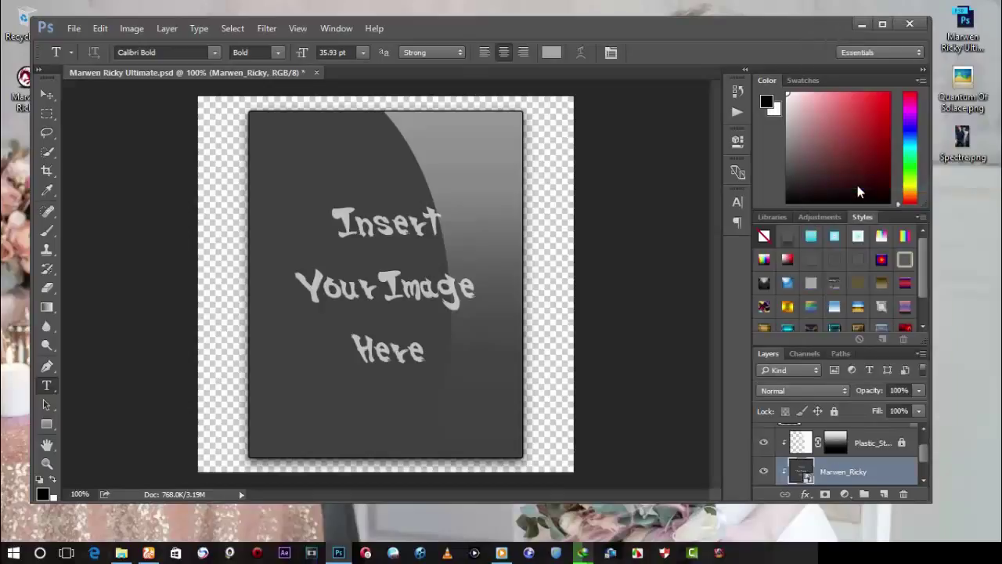
double_click(804, 471)
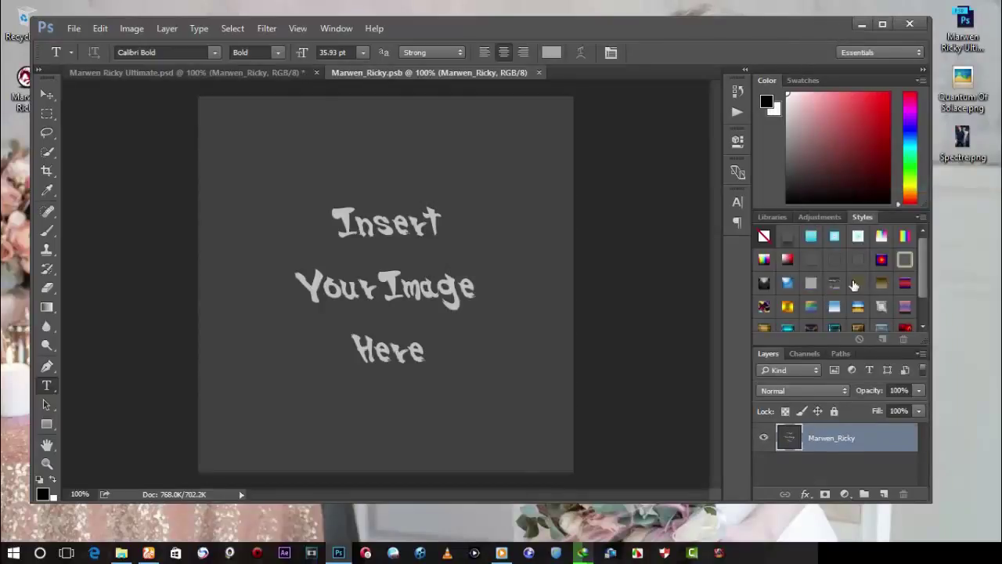
Step: Preview the Quantum Of Solace and Spectre poster images from the desktop, and close the photo viewer
double_click(966, 88)
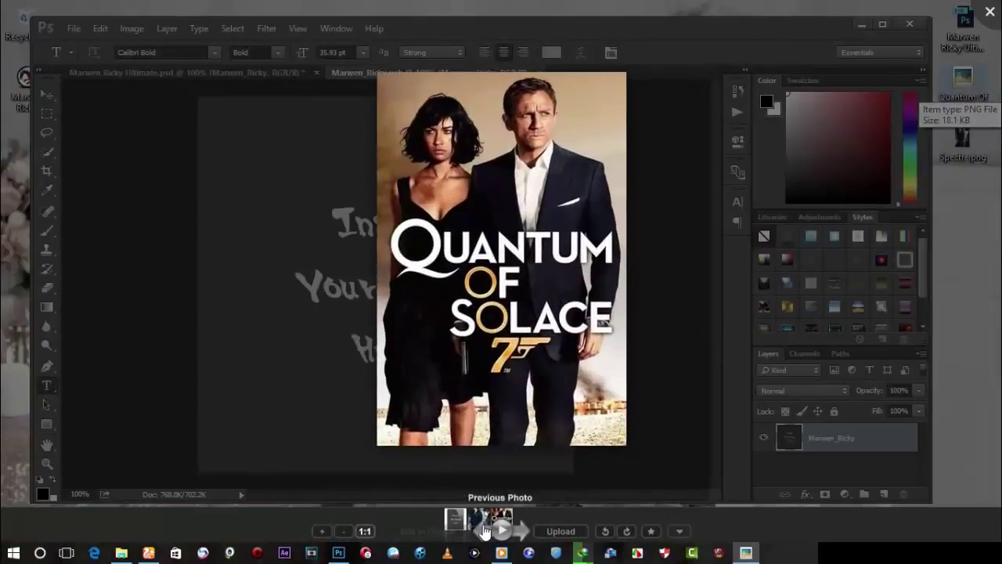
left_click(484, 532)
left_click(485, 533)
left_click(485, 533)
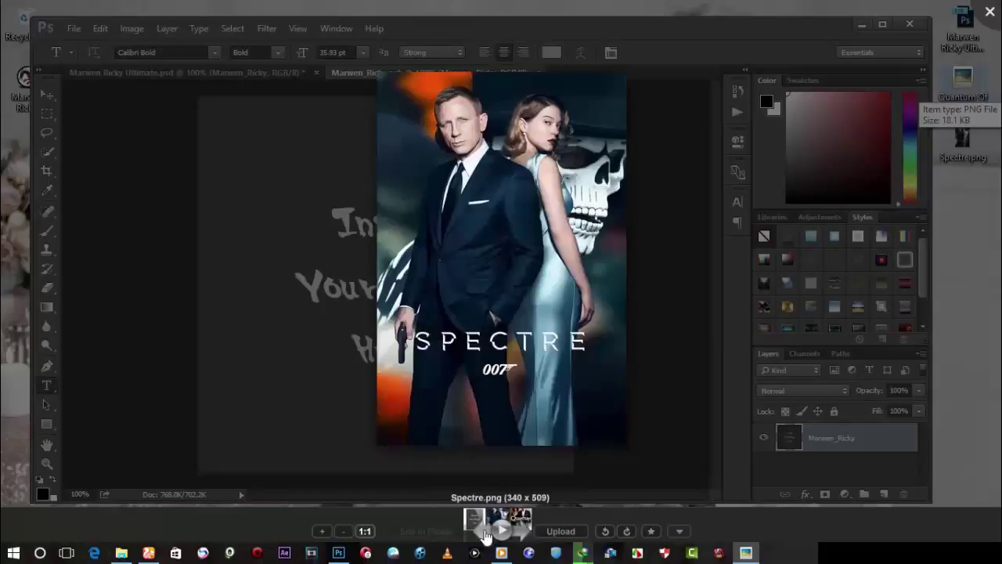
left_click(693, 213)
Step: Place Spectre.png in the smart object and stretch it to about 115% width and 103.73% height, aligned with the canvas's upper edge
left_click_drag(363, 269, 408, 258)
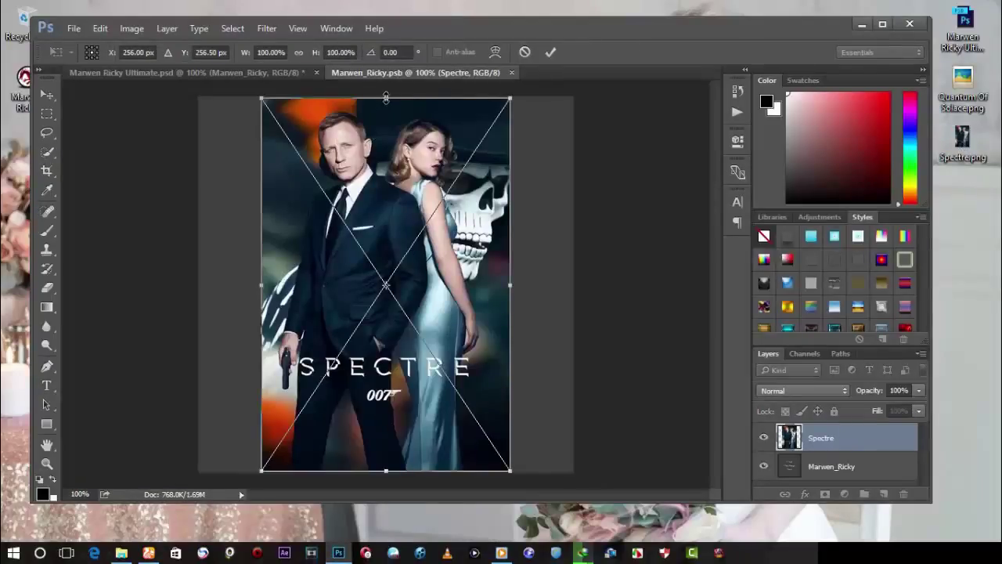
left_click_drag(260, 285, 244, 285)
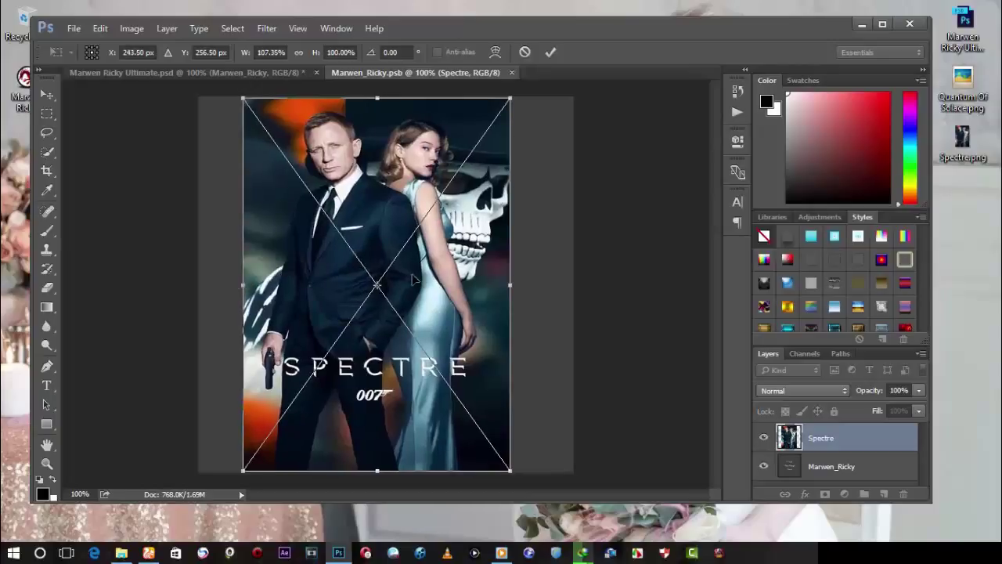
left_click_drag(510, 285, 530, 285)
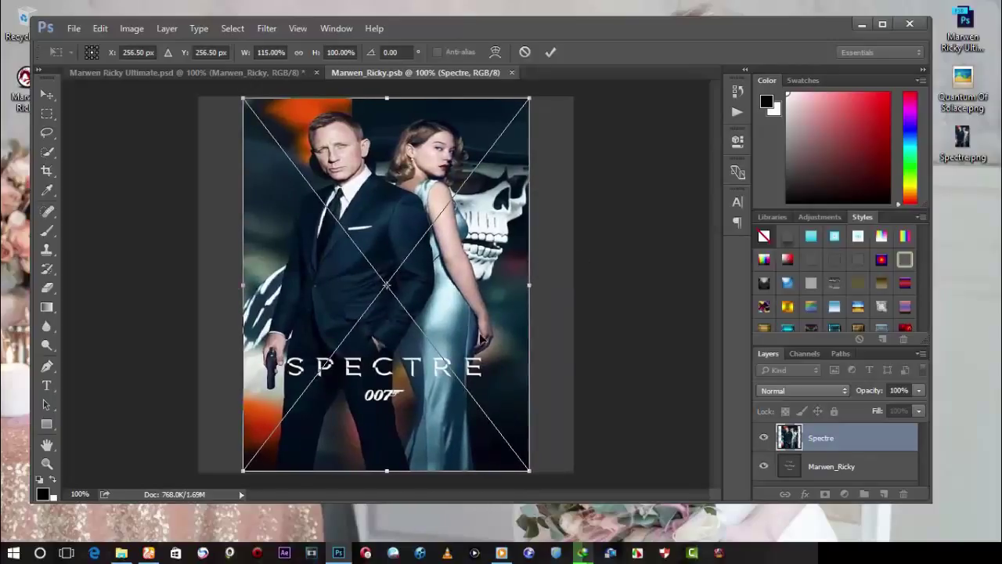
left_click_drag(387, 469, 387, 484)
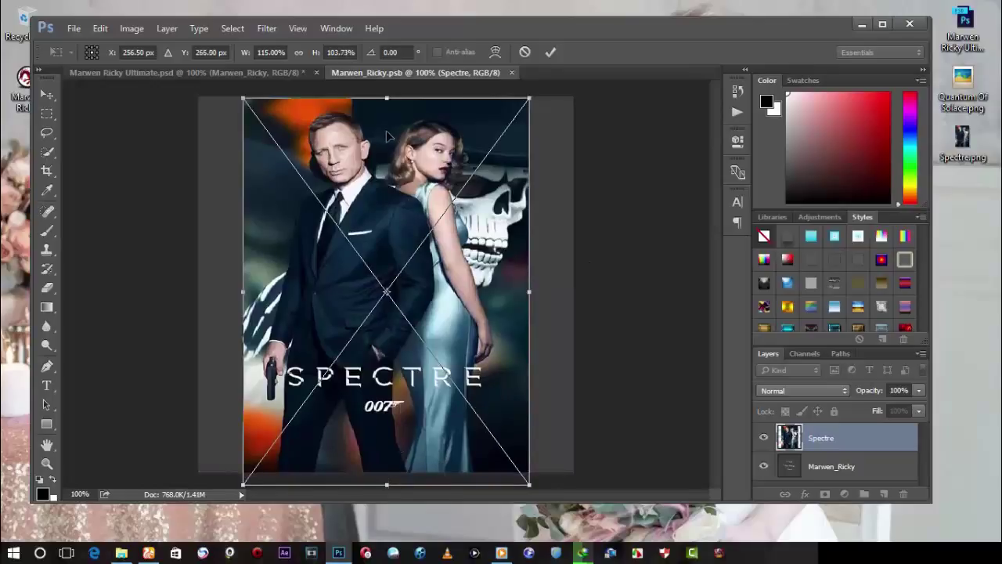
left_click_drag(387, 136, 387, 135)
Step: Save the smart object with the placed Spectre poster and return to the cover template document
left_click(75, 28)
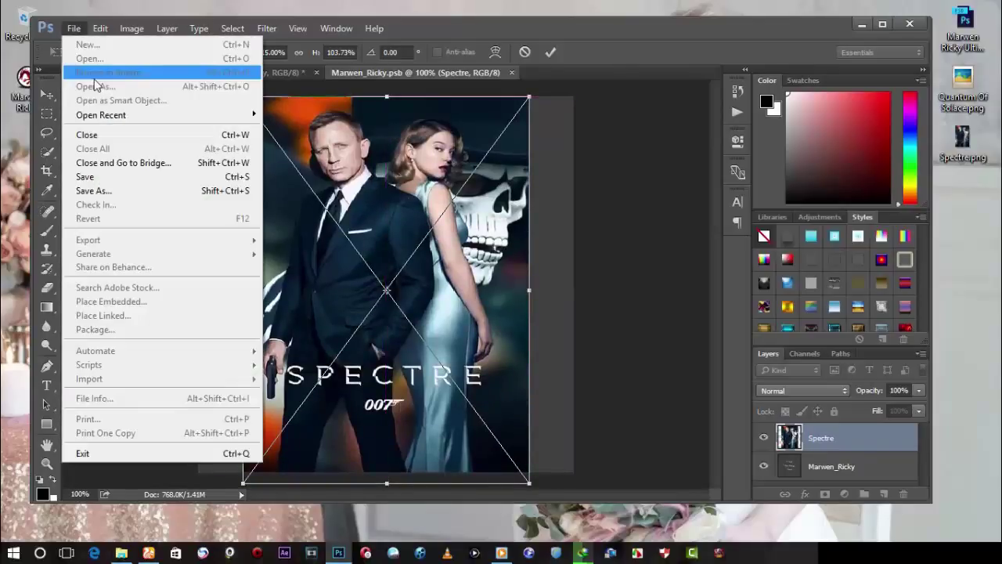
left_click(99, 176)
left_click(431, 223)
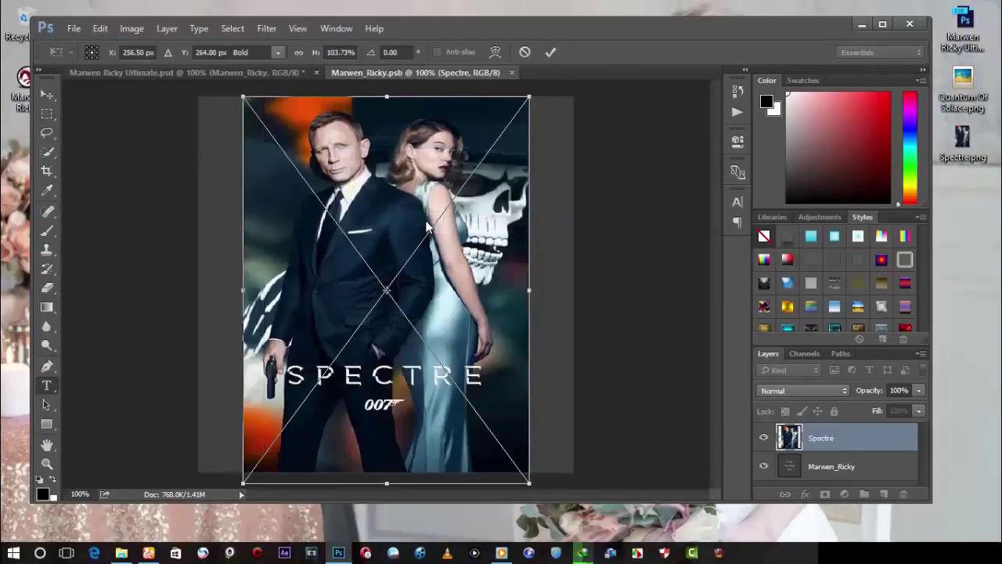
left_click(265, 76)
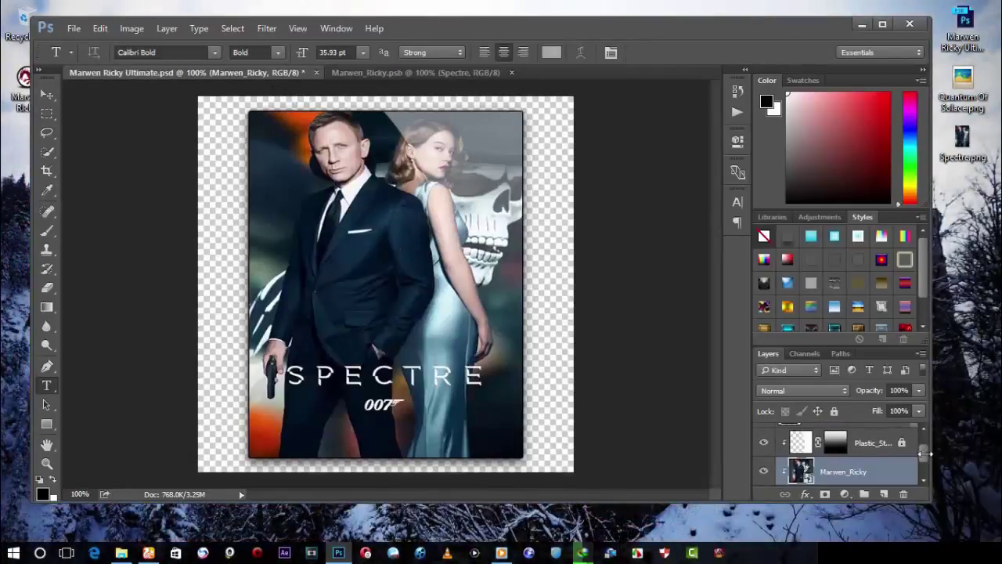
Step: Toggle the visibility of the plastic shine layer above the poster to compare the cover with and without it
scroll(924, 461, "up", 1)
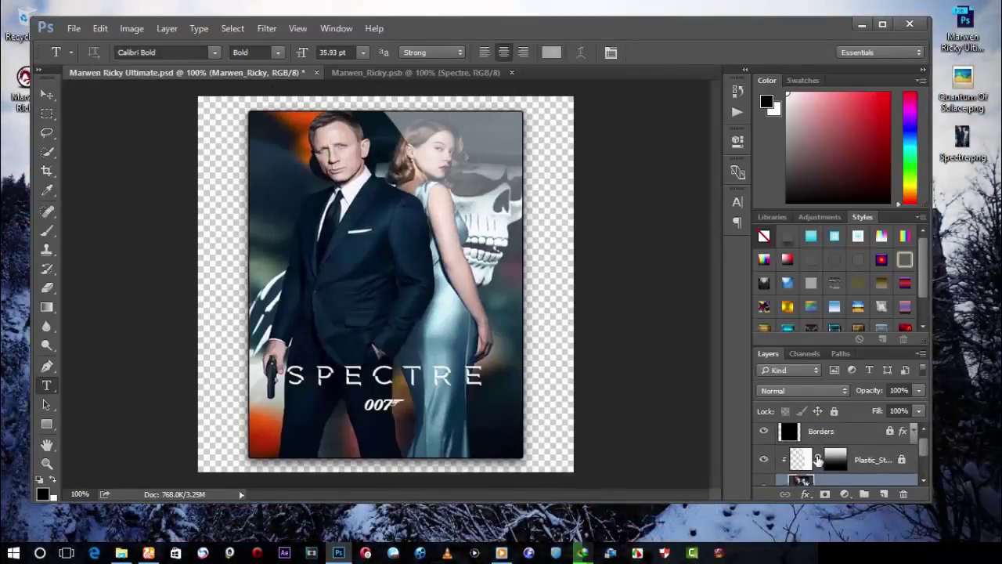
left_click(765, 461)
left_click(765, 461)
left_click(764, 461)
left_click(764, 461)
Step: Quick-export the finished cover as a PNG named 007 Spectre to the desktop
left_click(73, 28)
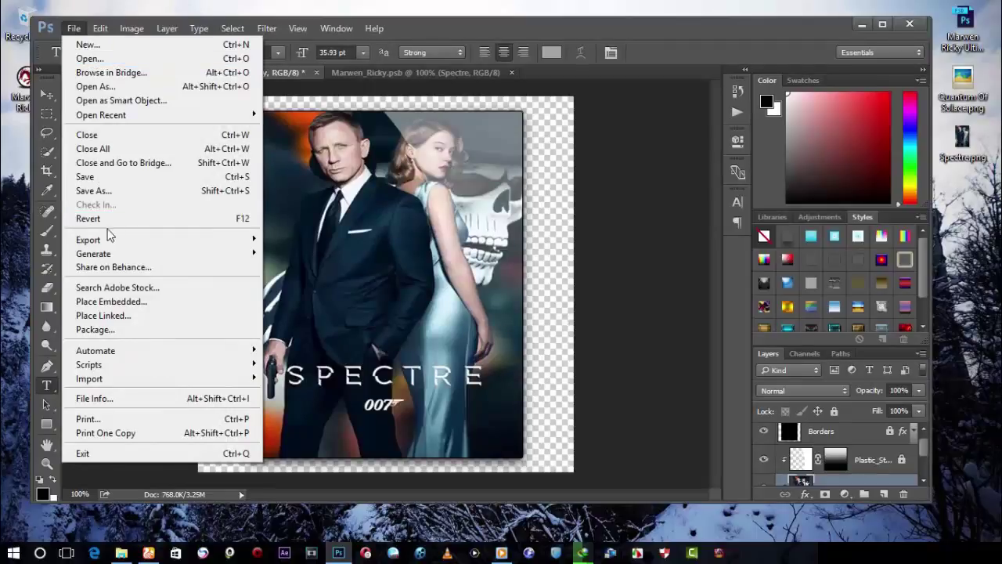
mouse_move(107, 240)
left_click(275, 240)
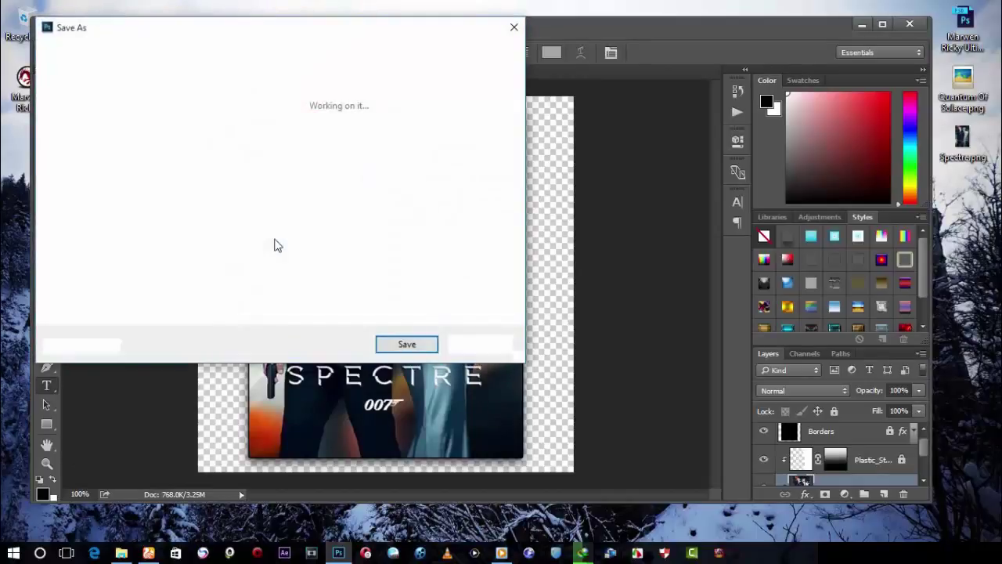
type("007 Spectre")
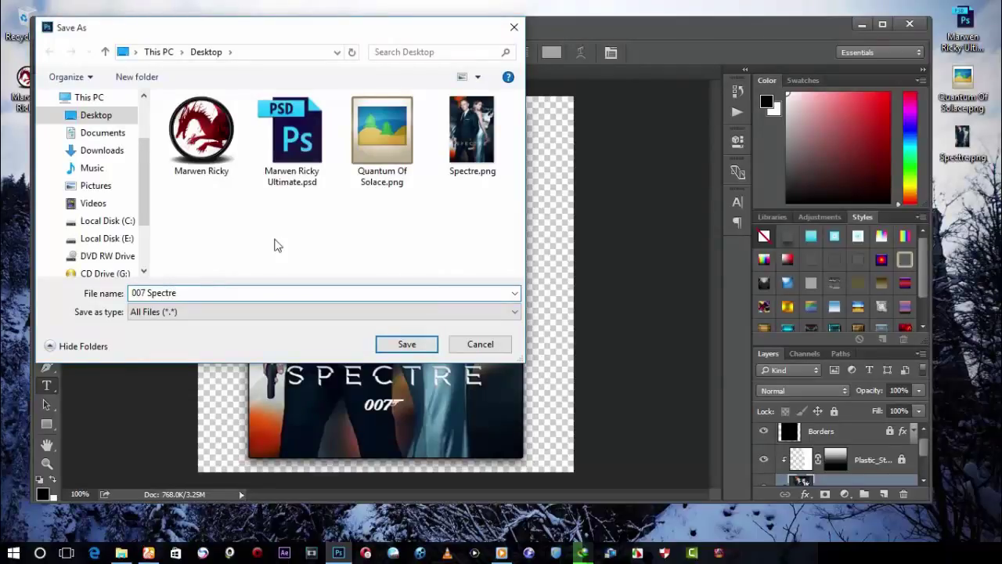
key("Return")
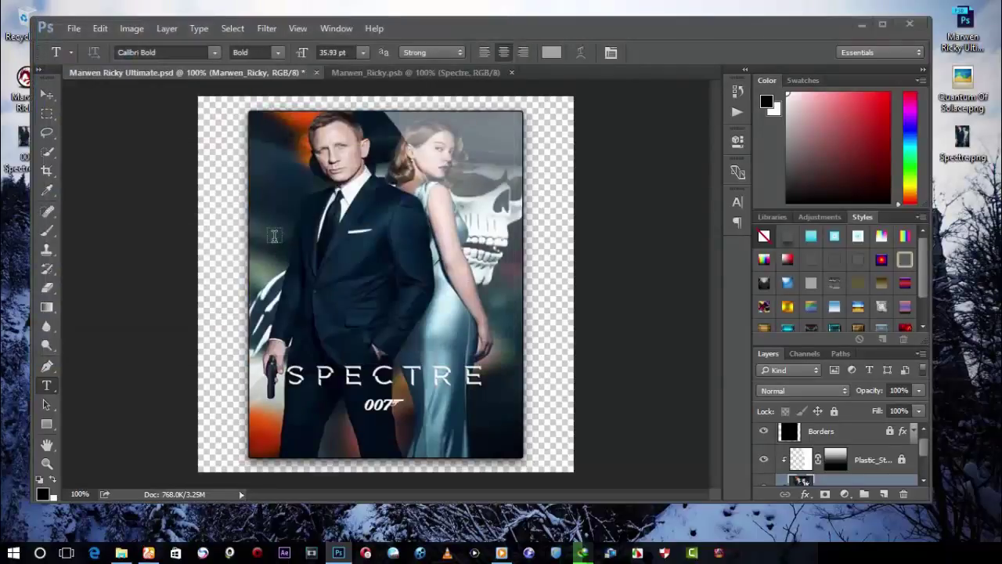
Step: Preview the exported 007 Spectre.png from the Desktop folder, and minimize the folder window
key("super+e")
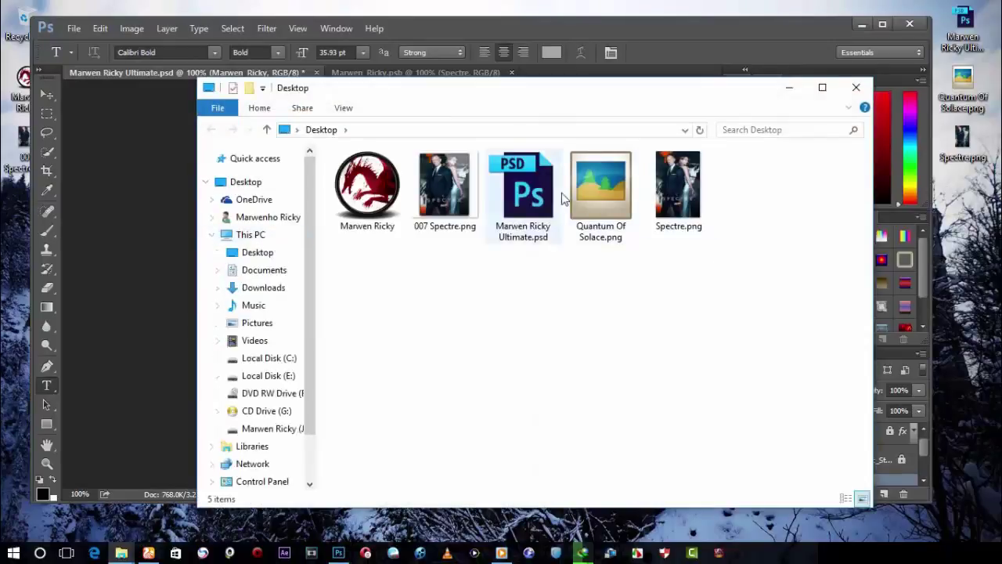
left_click(454, 198)
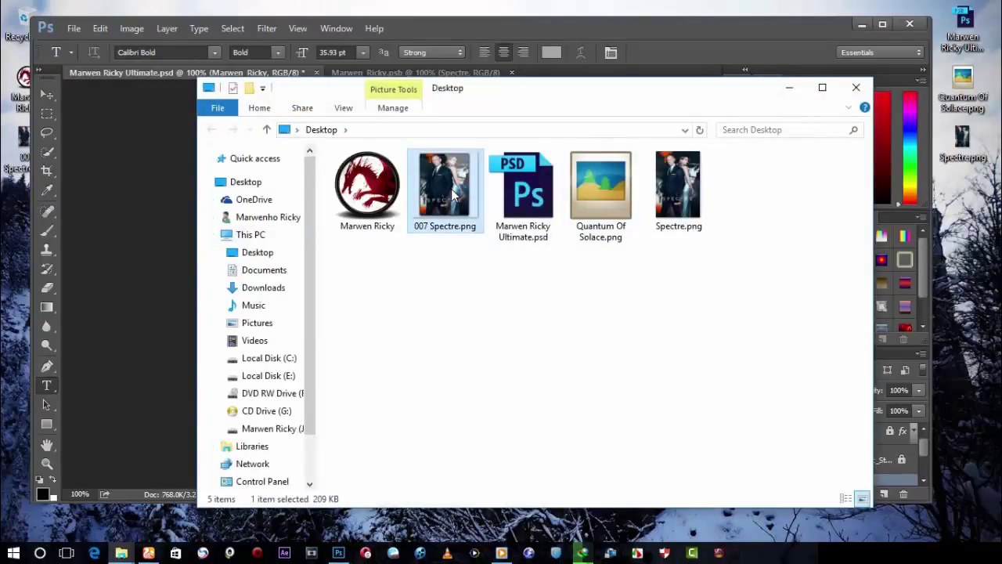
double_click(455, 198)
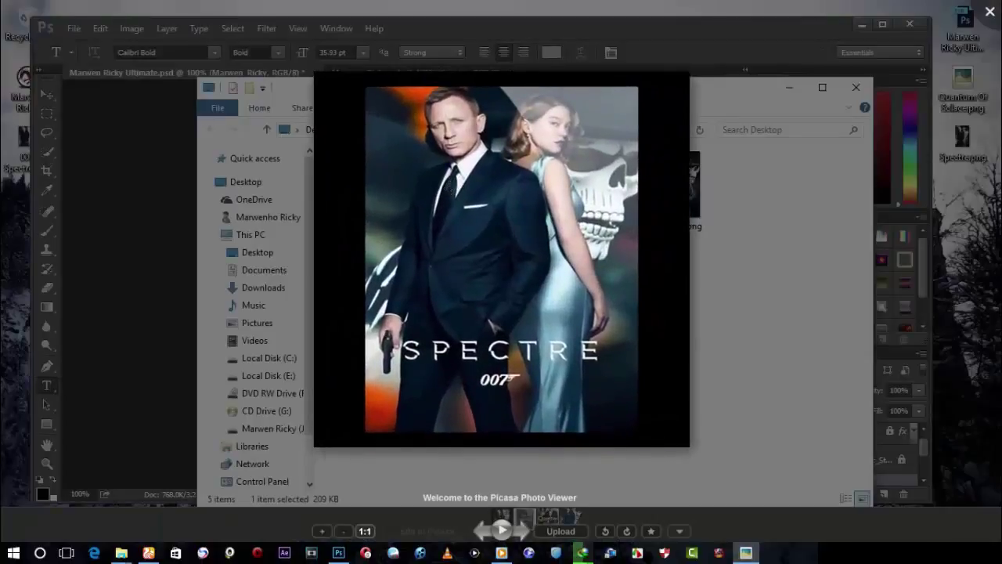
left_click(991, 15)
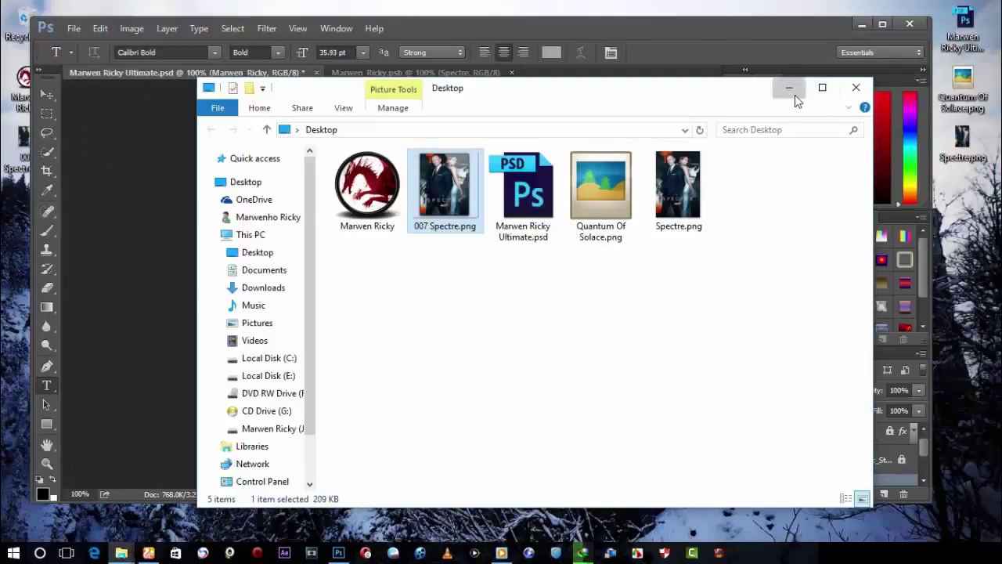
left_click(790, 88)
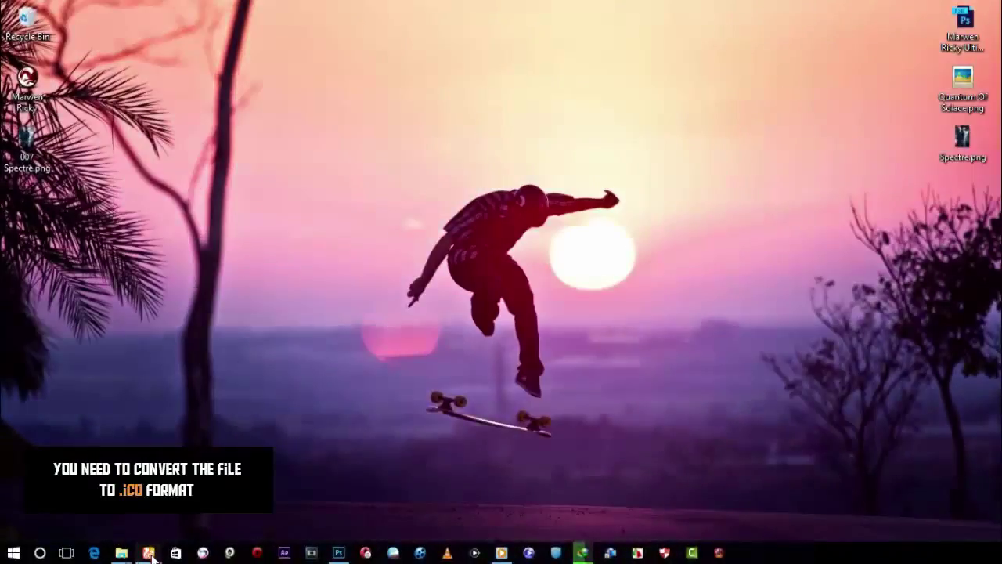
Step: Switch to the Converticon page in the browser and load 007 Spectre.png from the Desktop
mouse_move(152, 555)
left_click(79, 490)
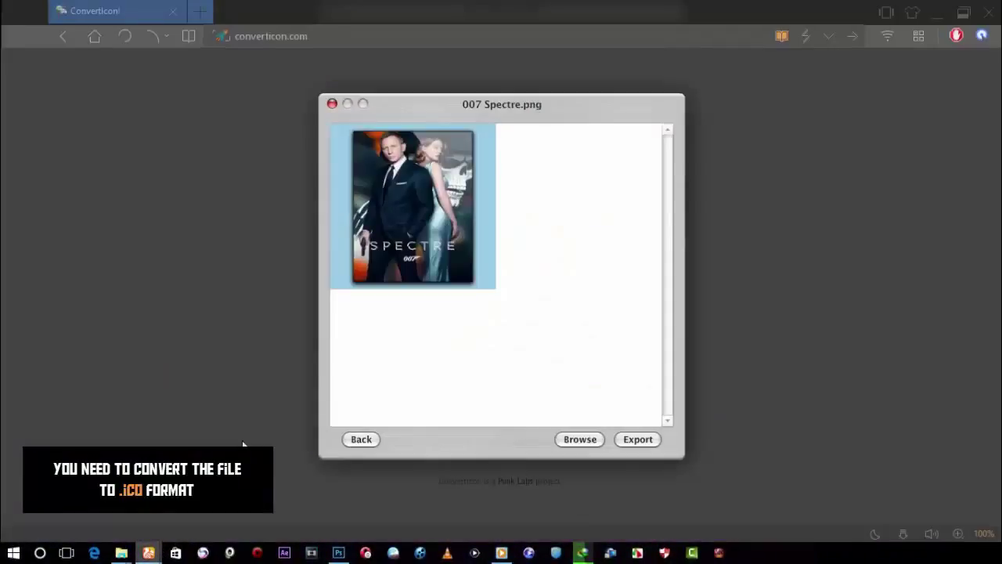
left_click(589, 440)
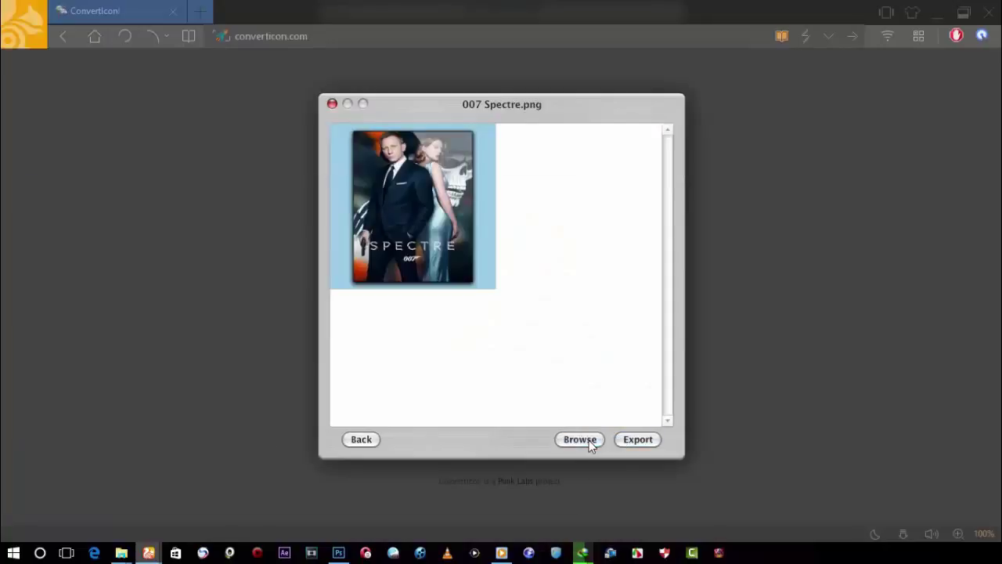
left_click(263, 288)
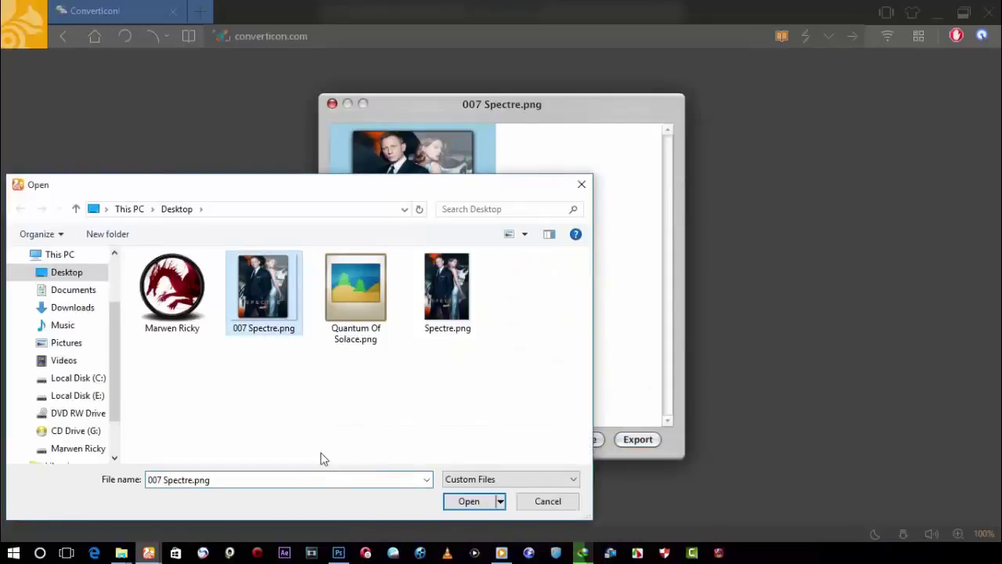
left_click(474, 501)
Step: Export the image as an icon at its original 512 x 512 size to the Desktop, and minimize the browser
left_click(638, 439)
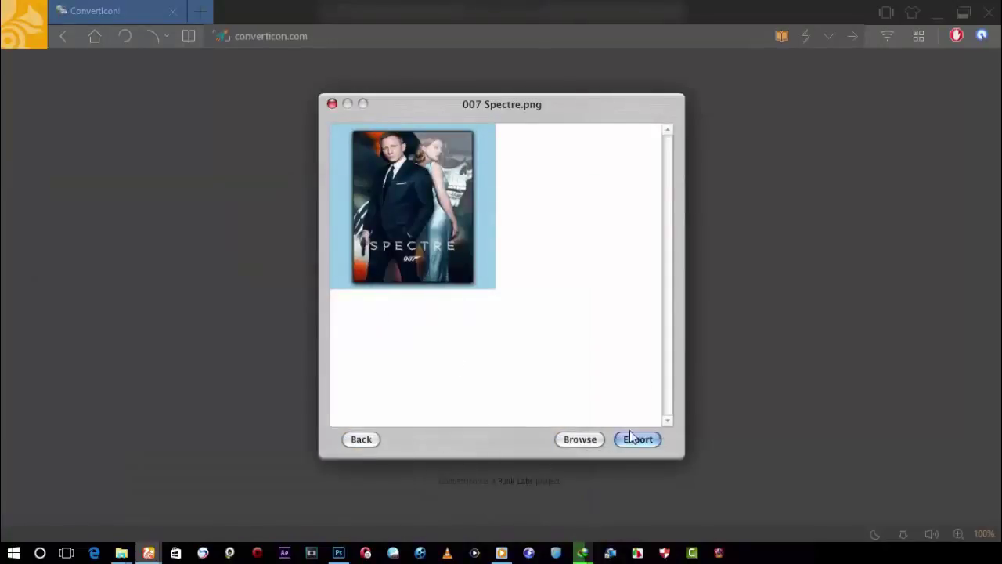
left_click(635, 439)
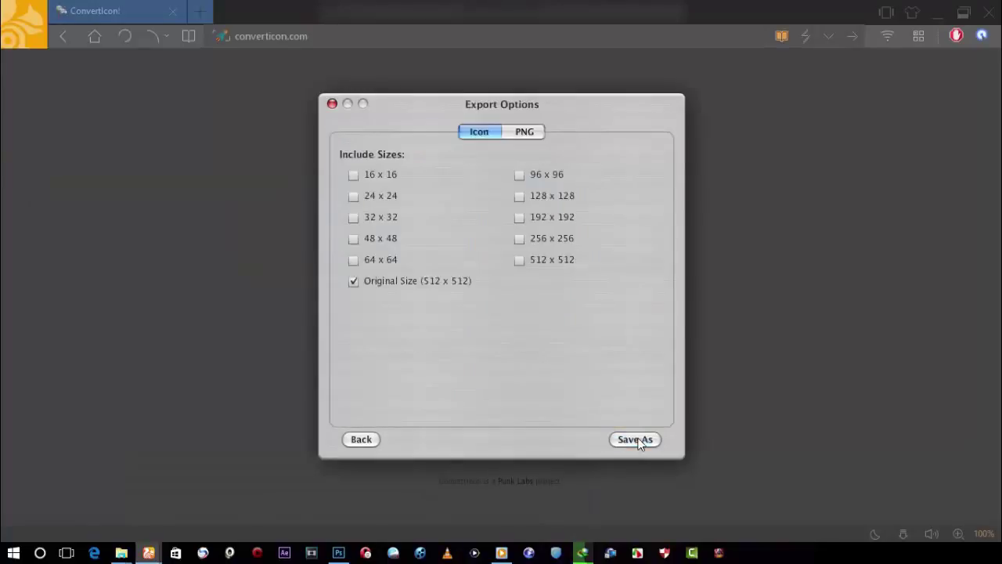
left_click(474, 501)
left_click(936, 14)
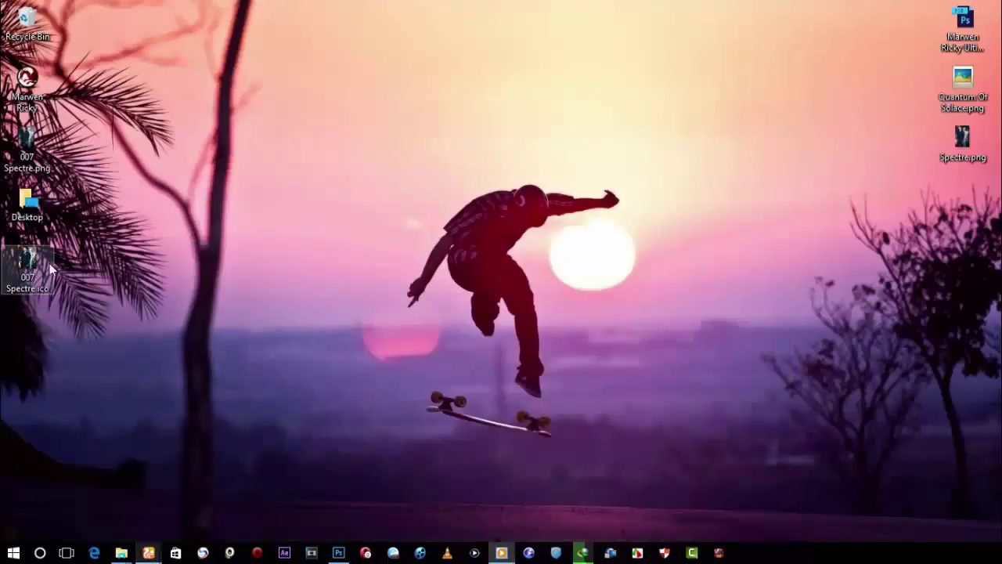
Step: Move 007 Spectre.ico from the desktop into the Spectre folder inside Movies
left_click(32, 274)
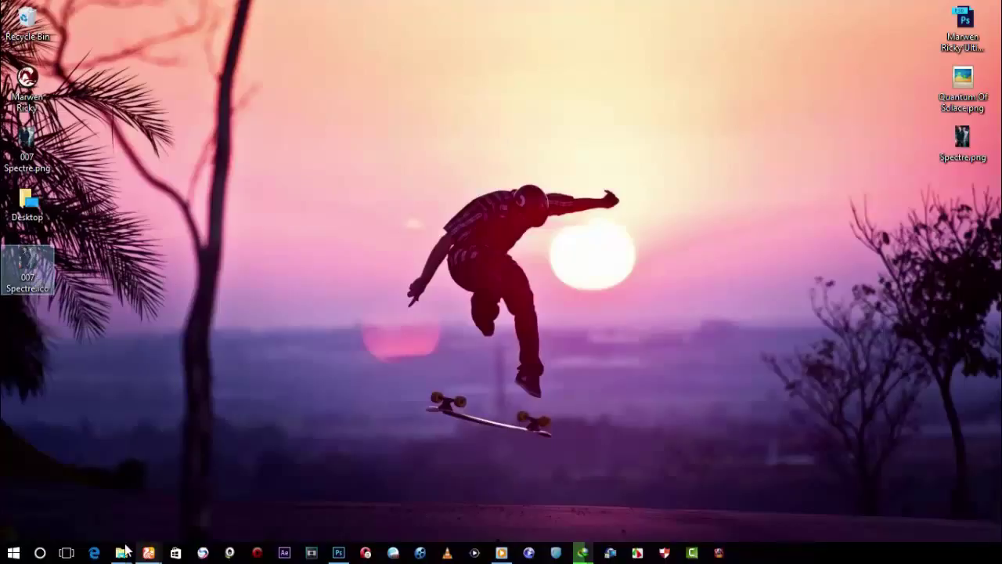
left_click(123, 553)
left_click(123, 483)
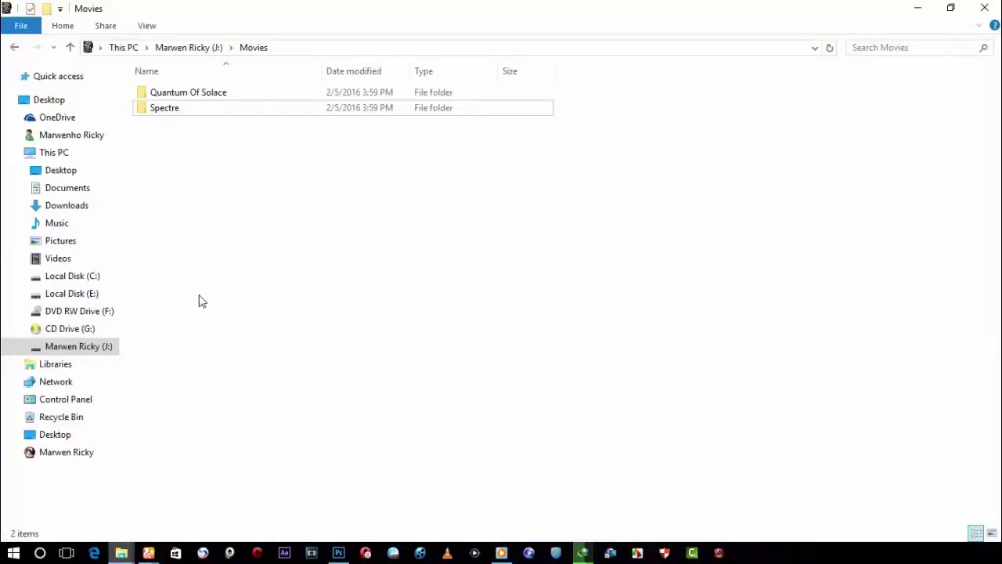
left_click(197, 117)
double_click(197, 116)
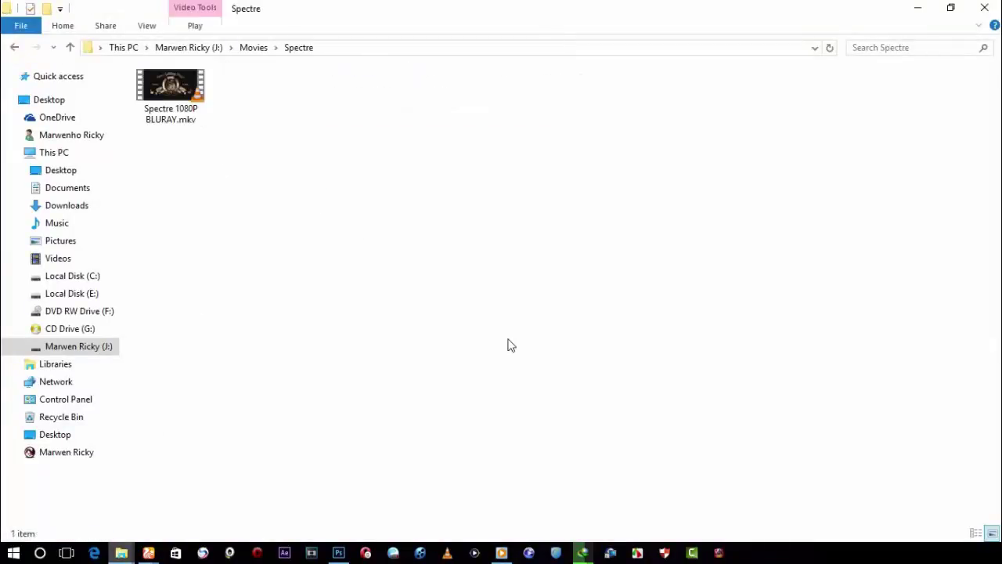
key("ctrl+v")
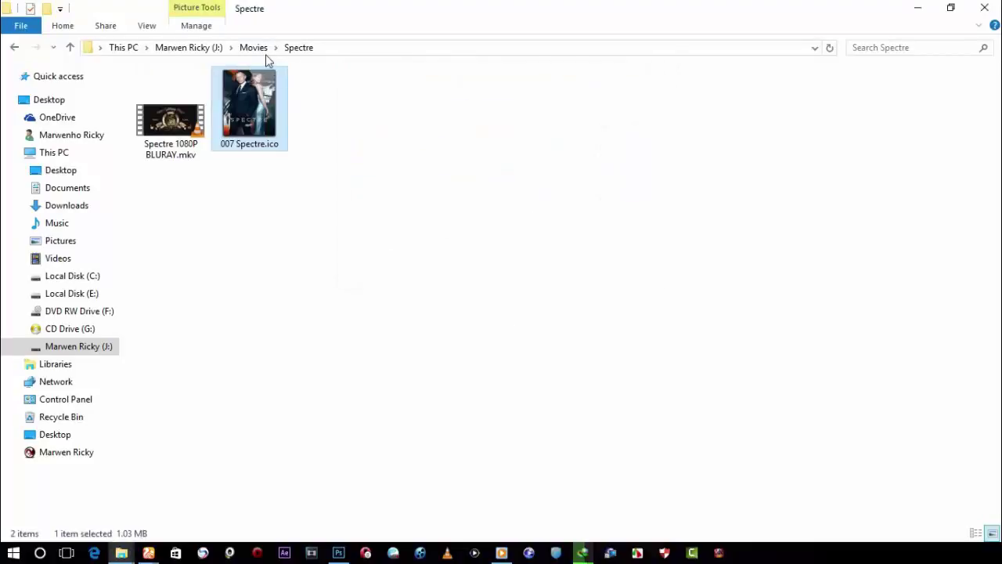
Step: Return to the Movies folder and open the change-icon dialog in the Spectre folder's properties
left_click(254, 48)
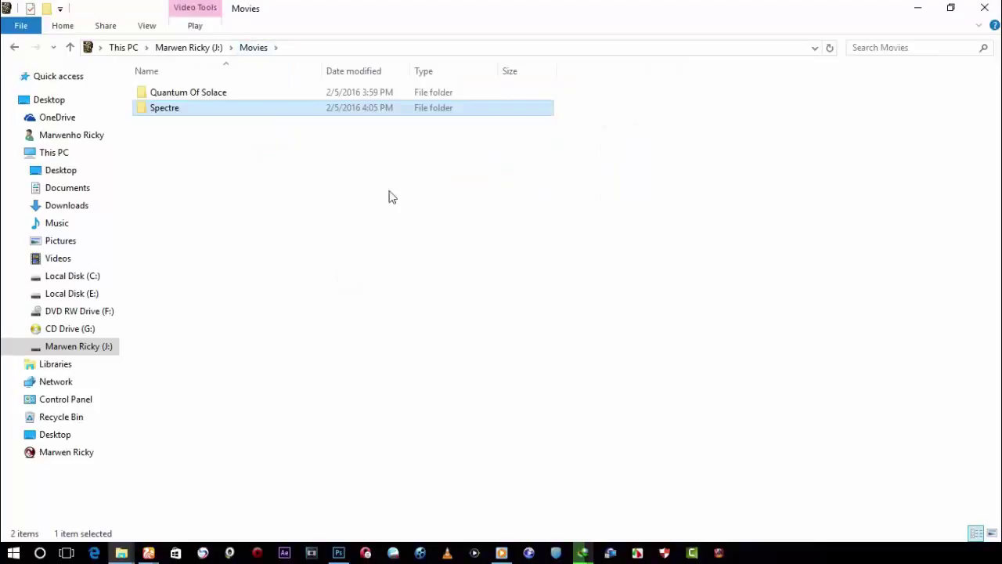
right_click(233, 107)
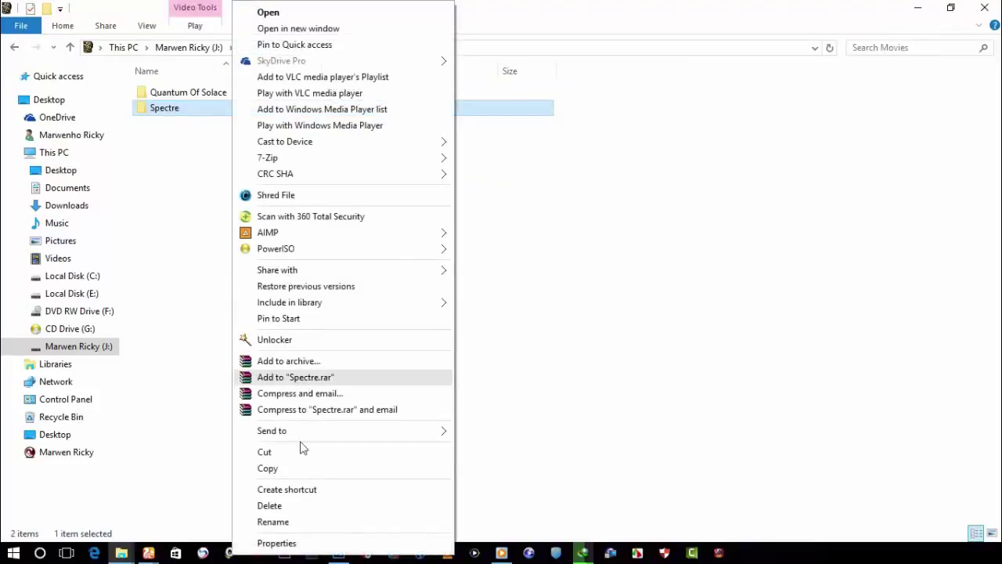
left_click(306, 541)
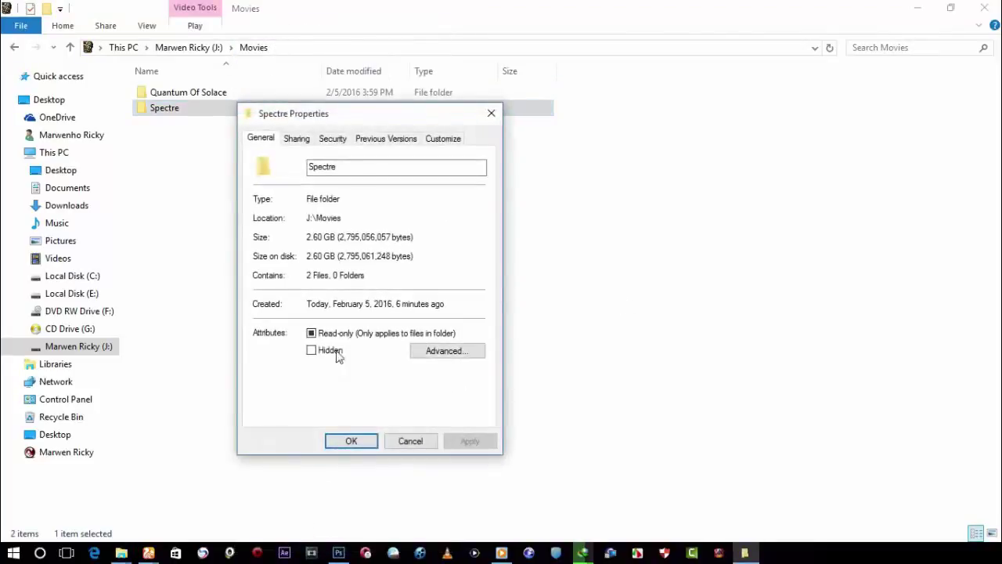
left_click(444, 139)
left_click(296, 358)
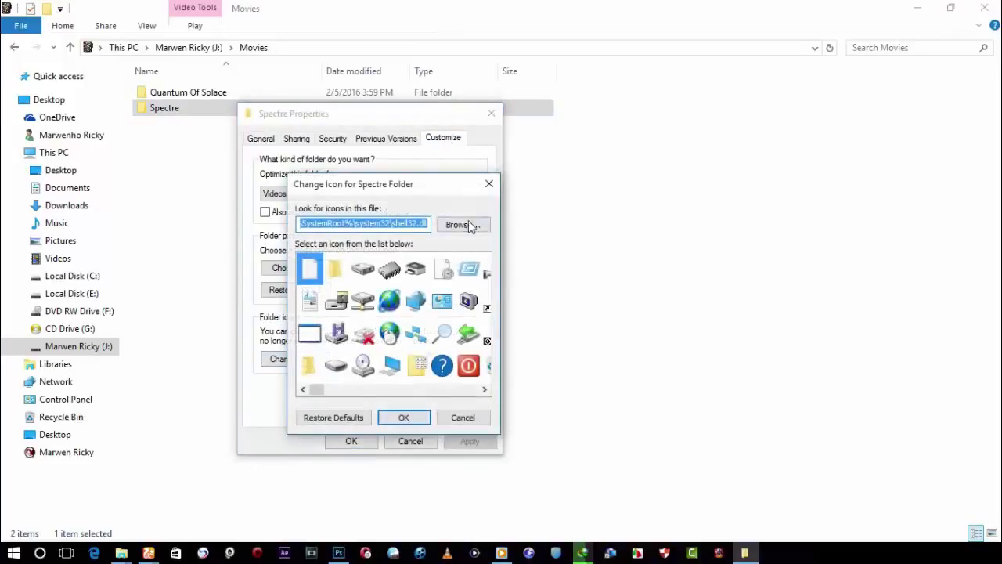
Step: Assign 007 Spectre.ico from the Movies\Spectre folder as the Spectre folder's icon and confirm the folder properties
left_click(468, 225)
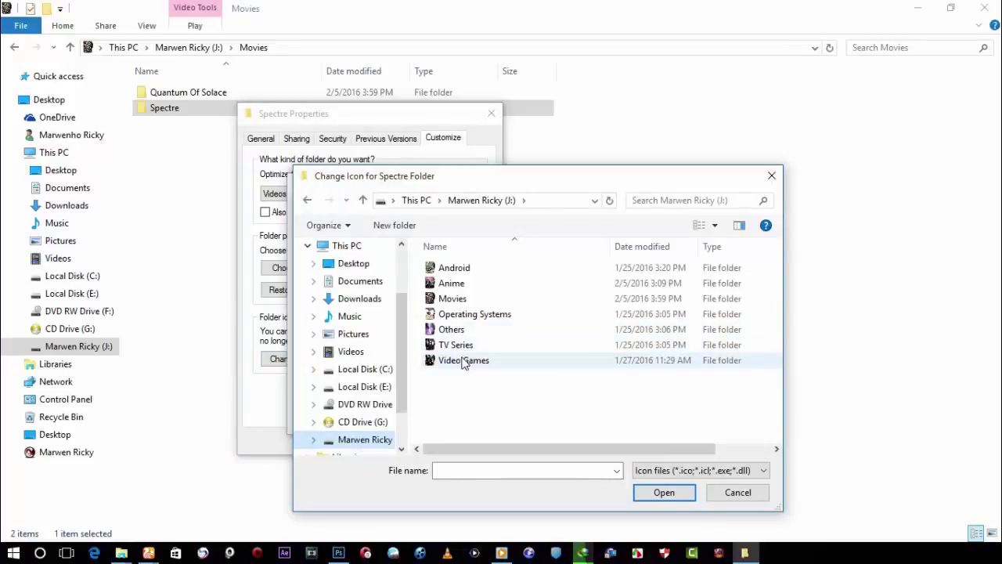
double_click(453, 298)
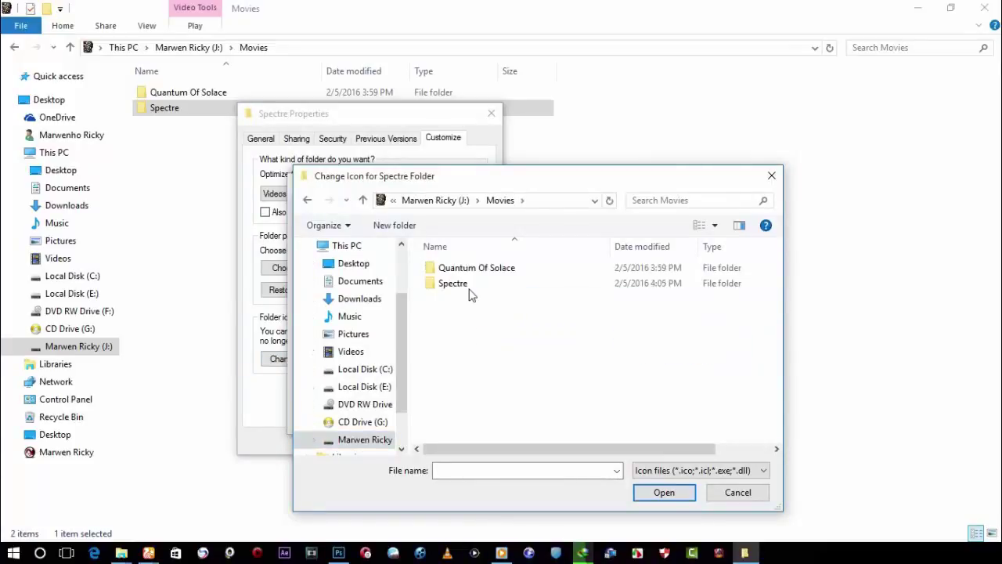
double_click(475, 283)
left_click(474, 283)
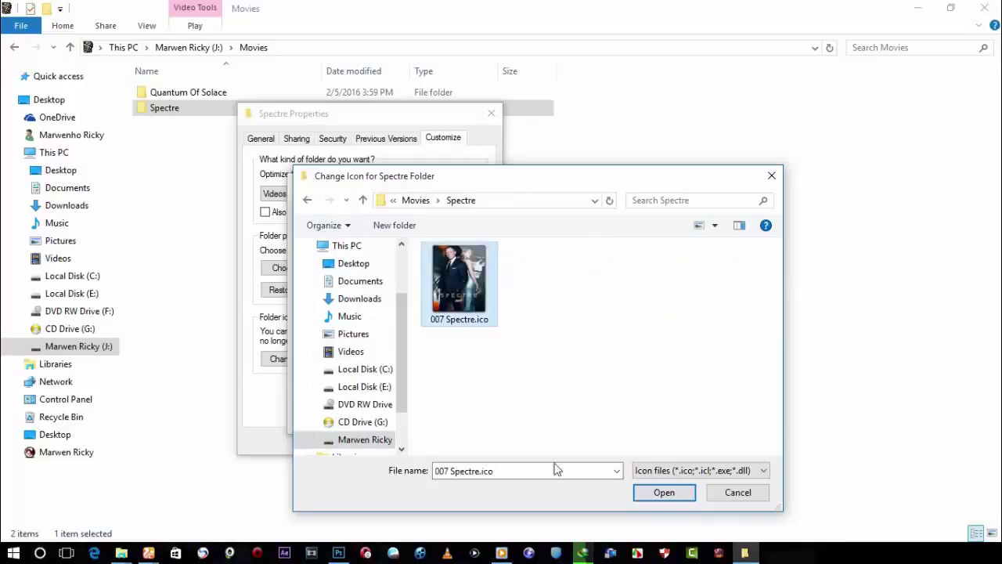
left_click(664, 493)
left_click(421, 424)
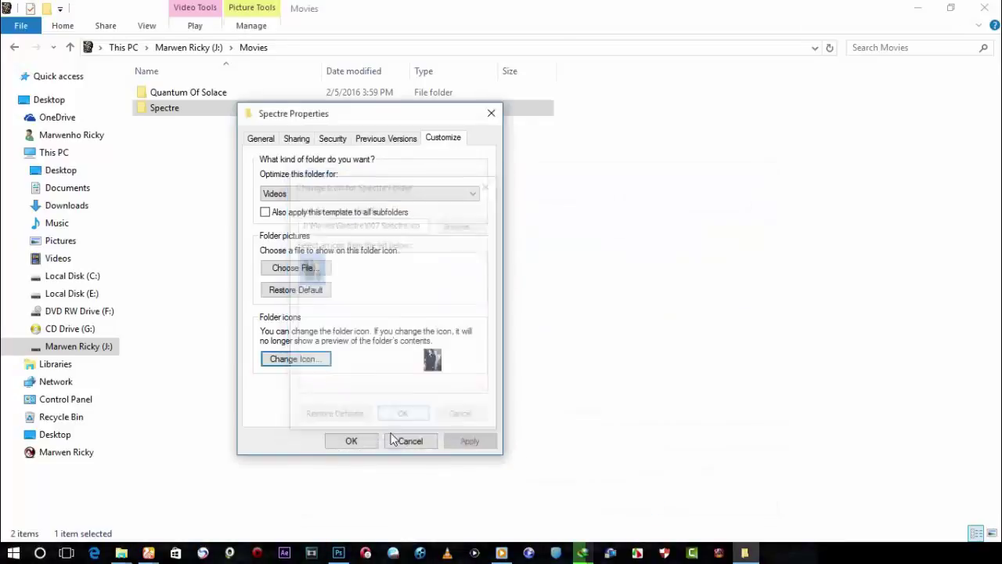
key("Return")
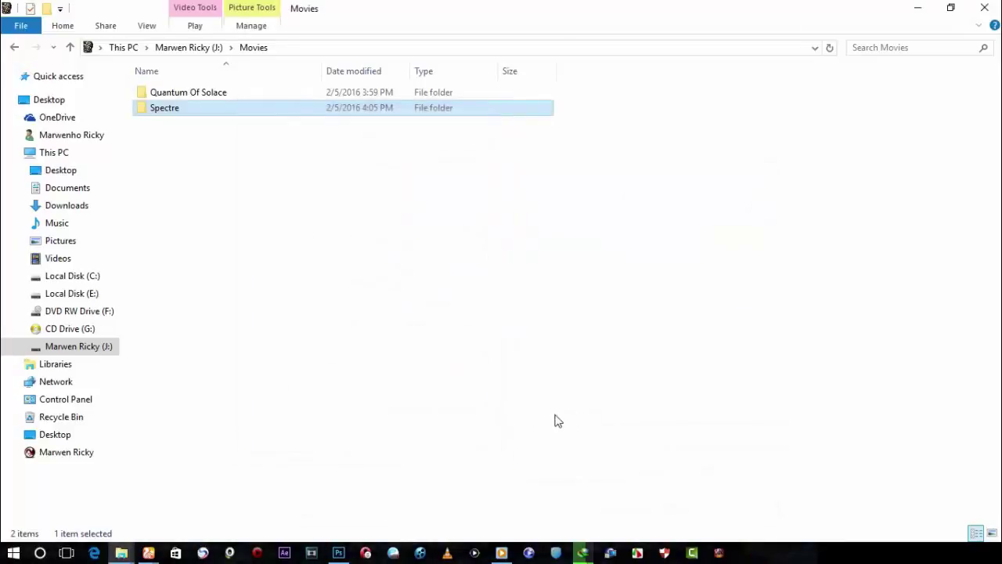
Step: Display the contents of the Movies folder as extra large icons to view the new Spectre cover
left_click(992, 533)
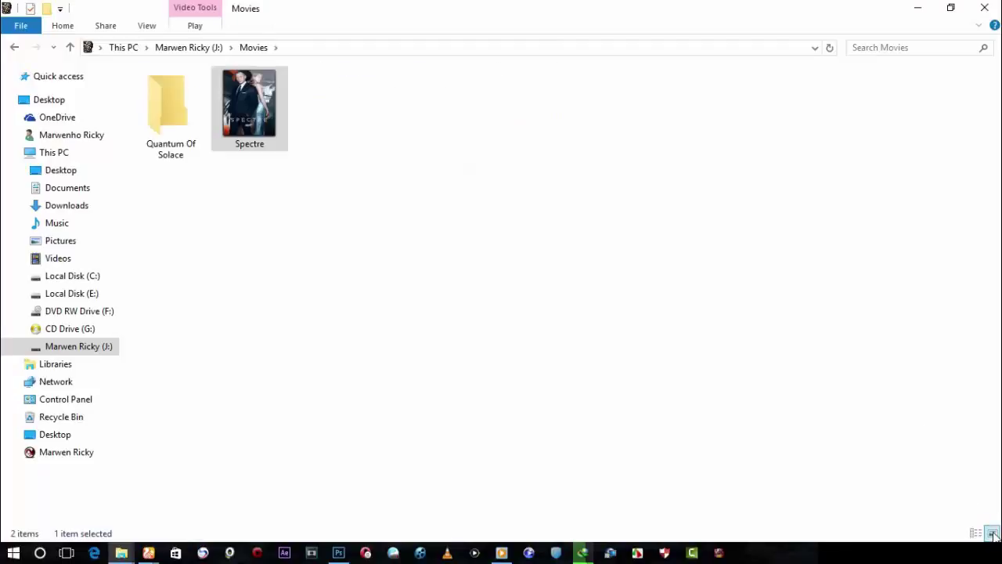
left_click(503, 262)
right_click(505, 262)
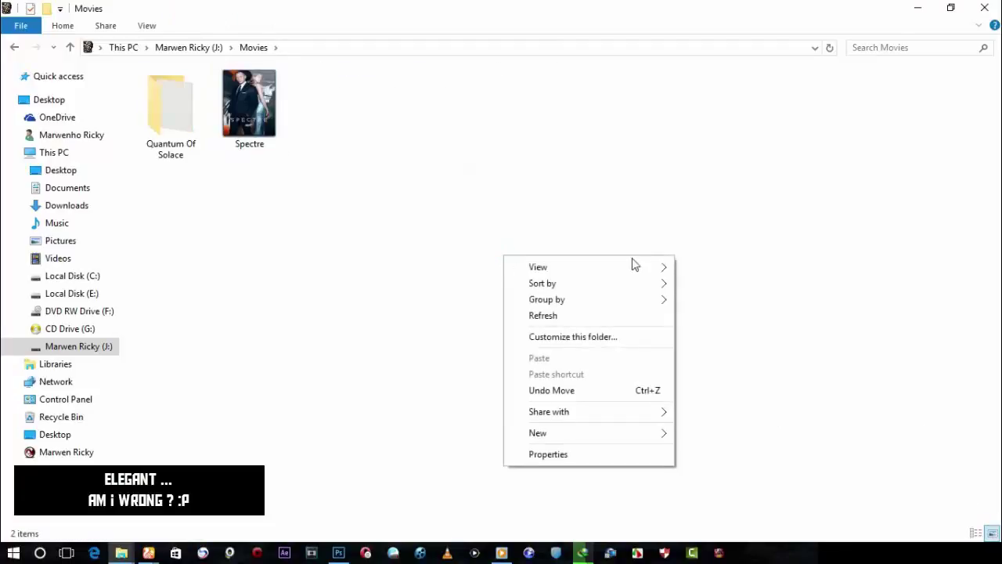
mouse_move(631, 261)
left_click(690, 264)
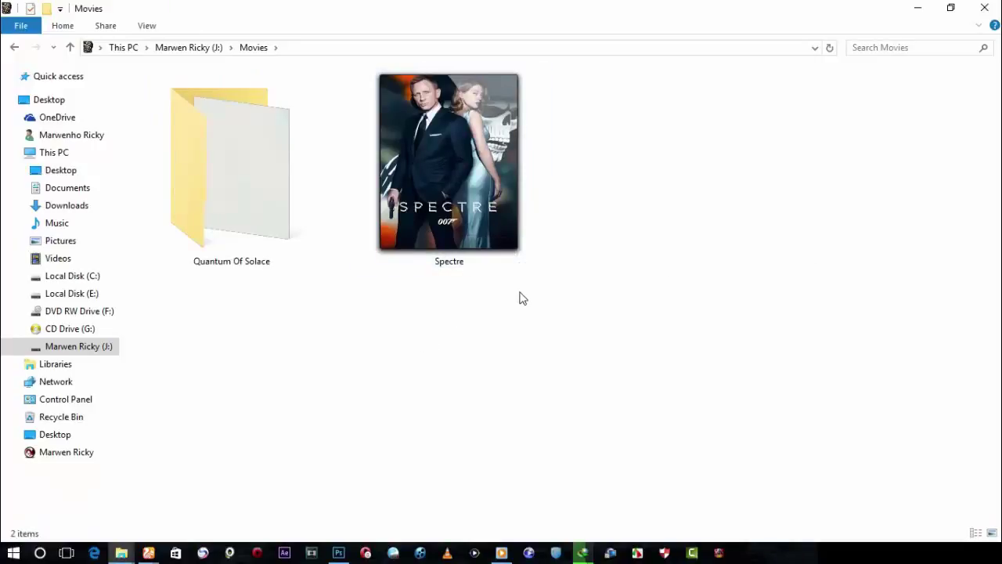
Step: Minimize the Movies folder window and delete 007 Spectre.png from the desktop
left_click(916, 8)
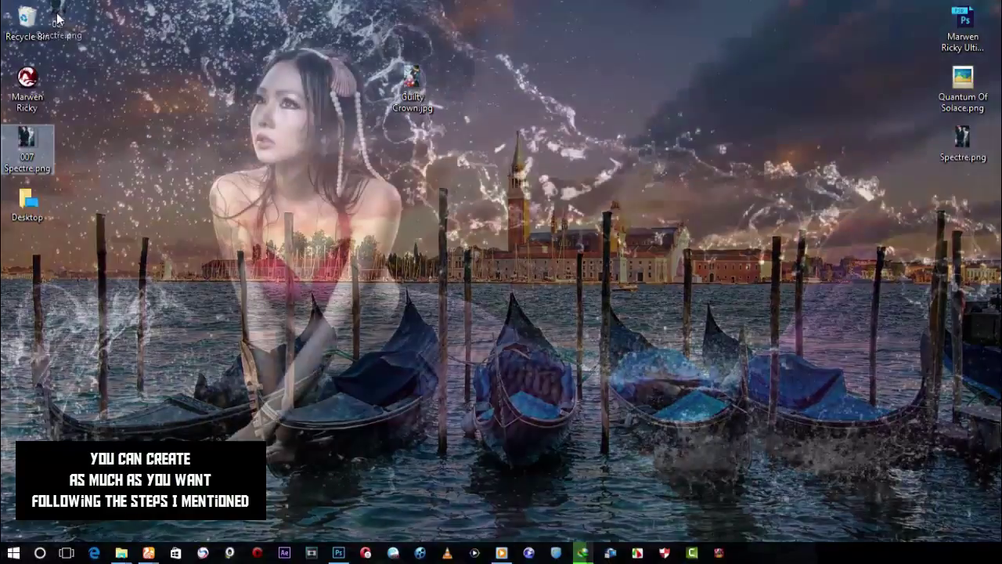
left_click_drag(48, 141, 29, 25)
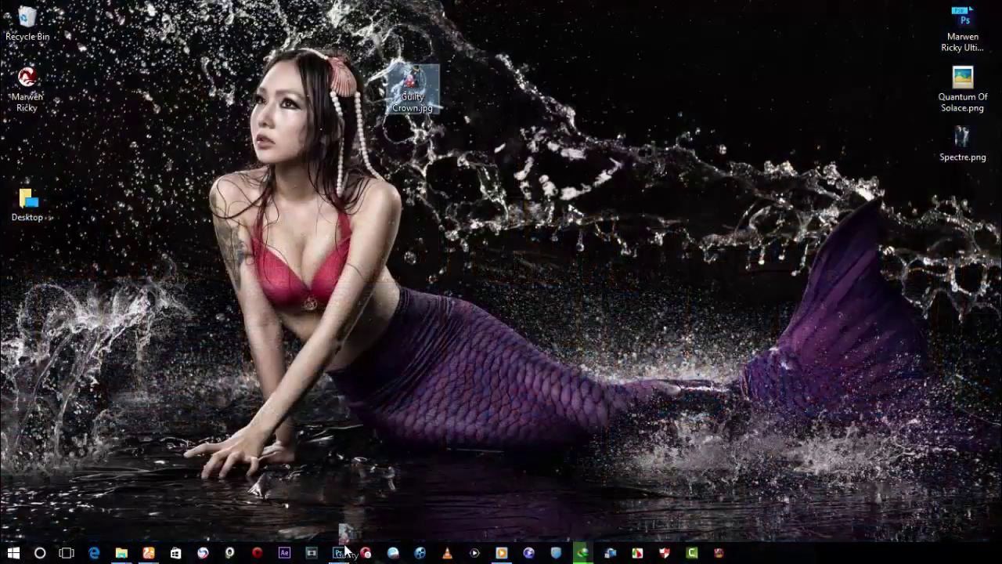
Step: Place Guilty Crown.jpg in the Photoshop smart object and stretch it over the Spectre poster to about 128% width and 118% height
left_click_drag(346, 530, 359, 337)
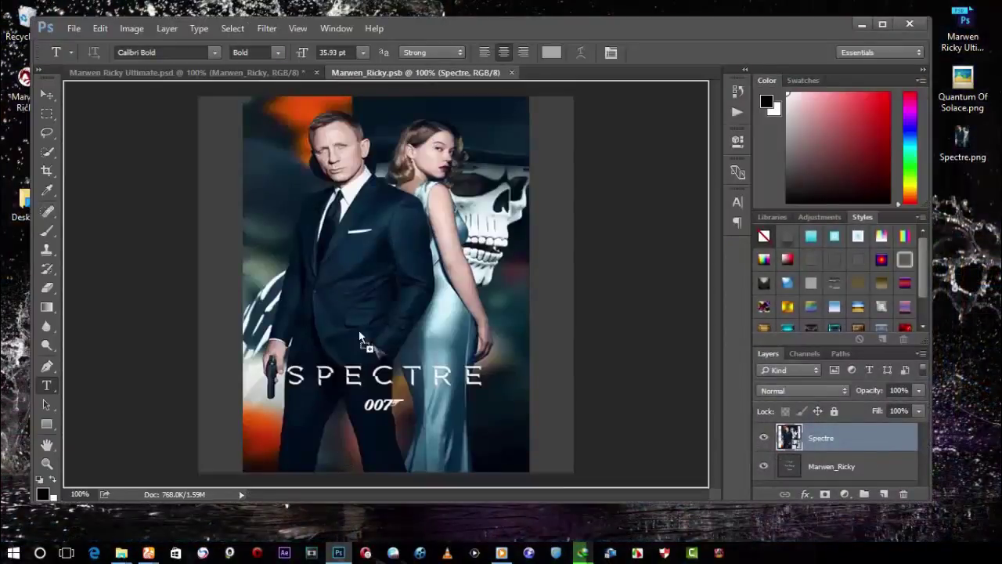
left_click_drag(365, 242, 393, 266)
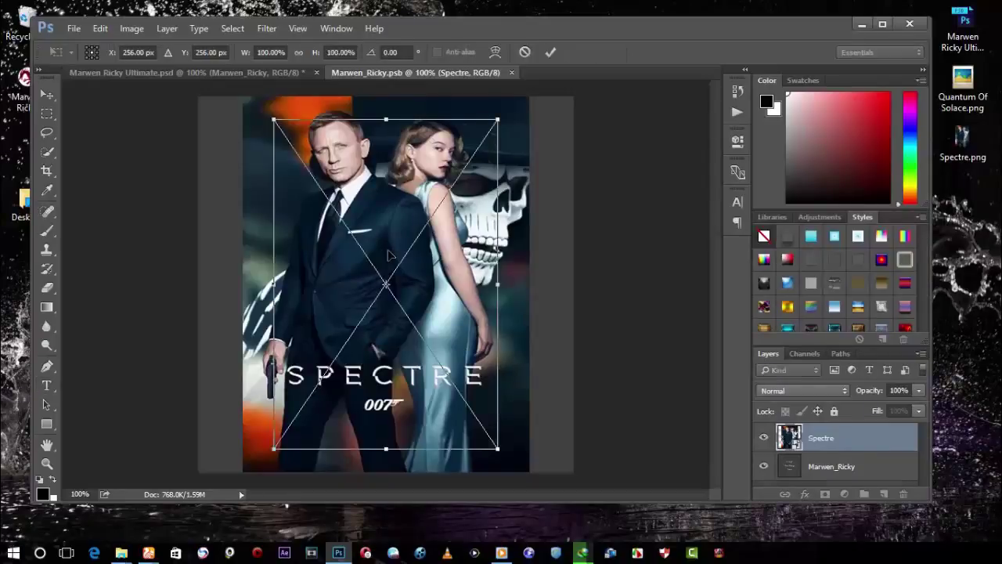
left_click_drag(385, 122, 385, 95)
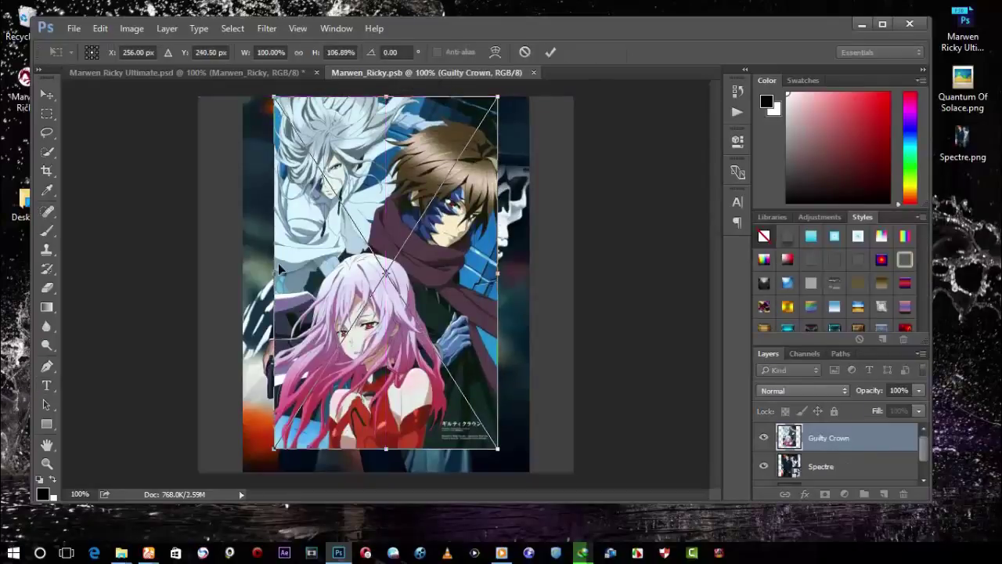
left_click_drag(273, 272, 241, 276)
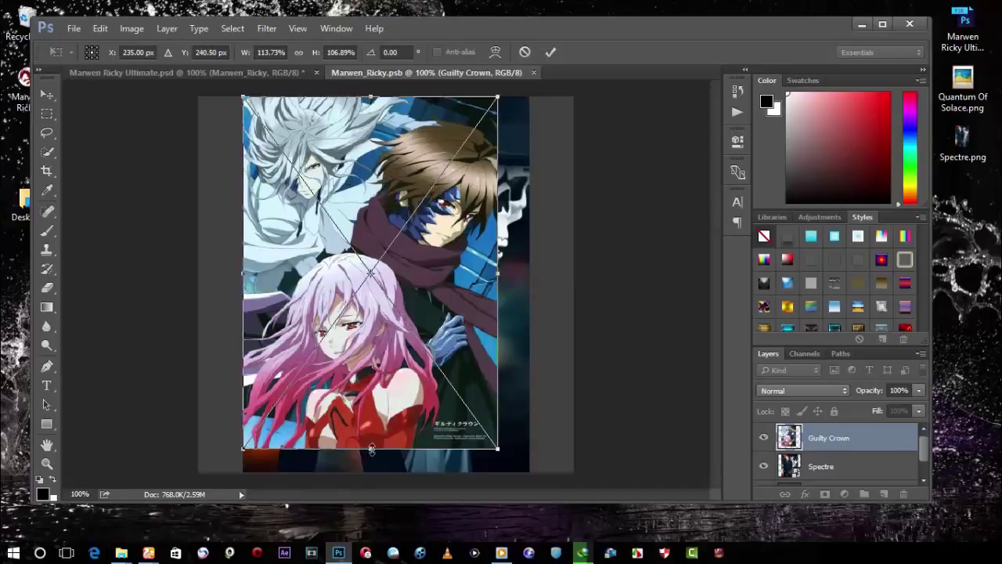
left_click_drag(372, 469, 378, 462)
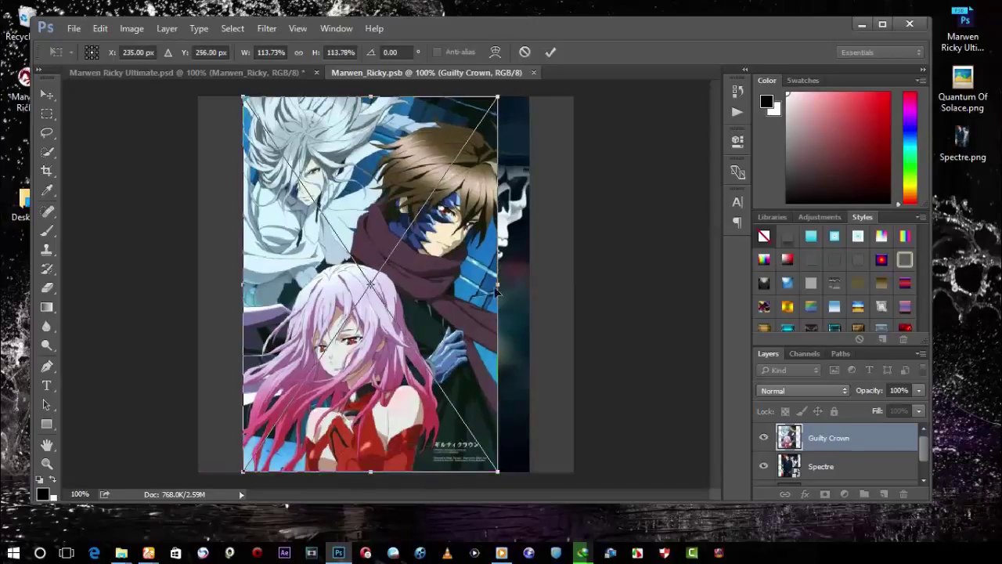
left_click_drag(509, 283, 526, 287)
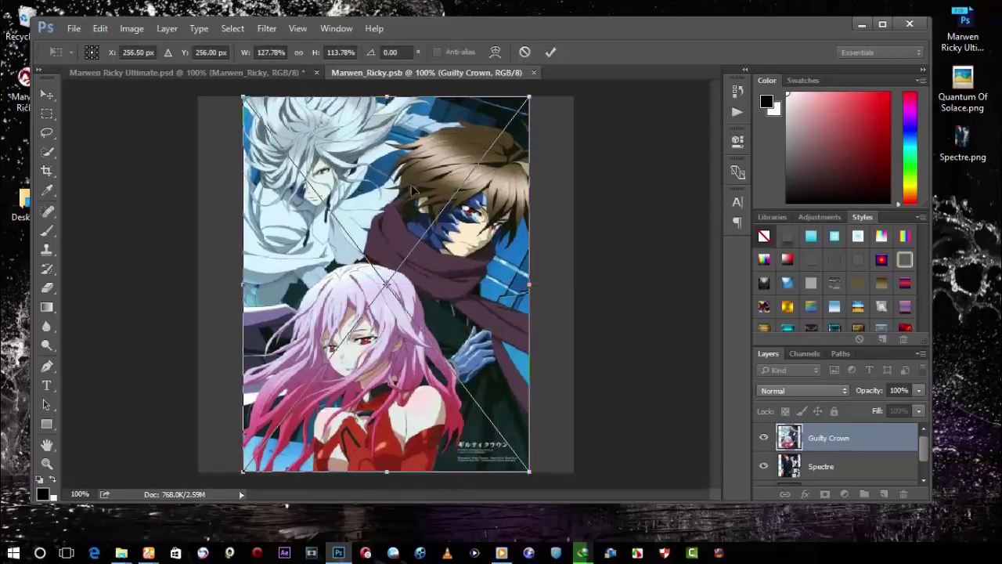
left_click_drag(387, 95, 366, 73)
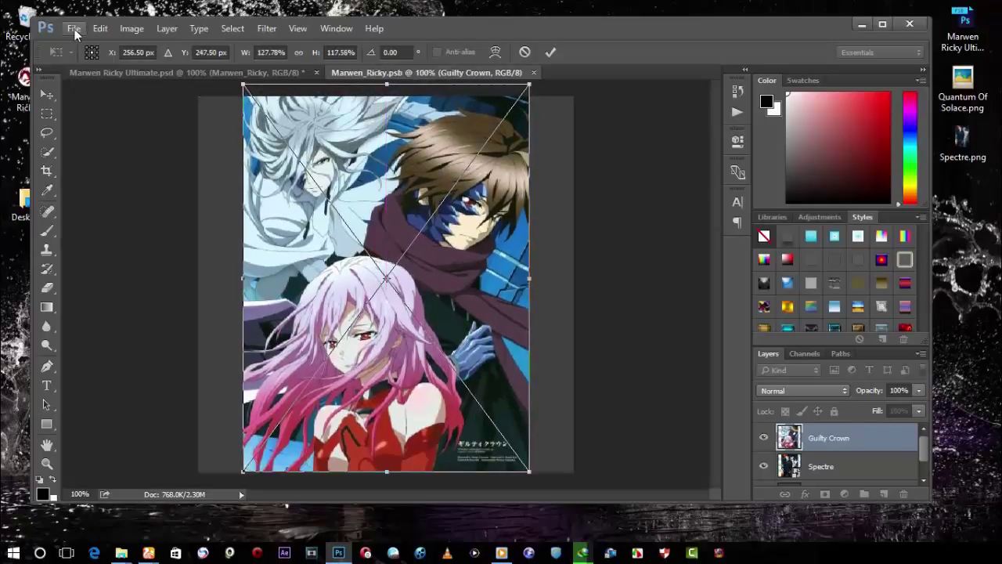
Step: Save the smart object with the Guilty Crown image placed, and return to the cover template document
left_click(74, 29)
left_click(133, 172)
left_click(408, 222)
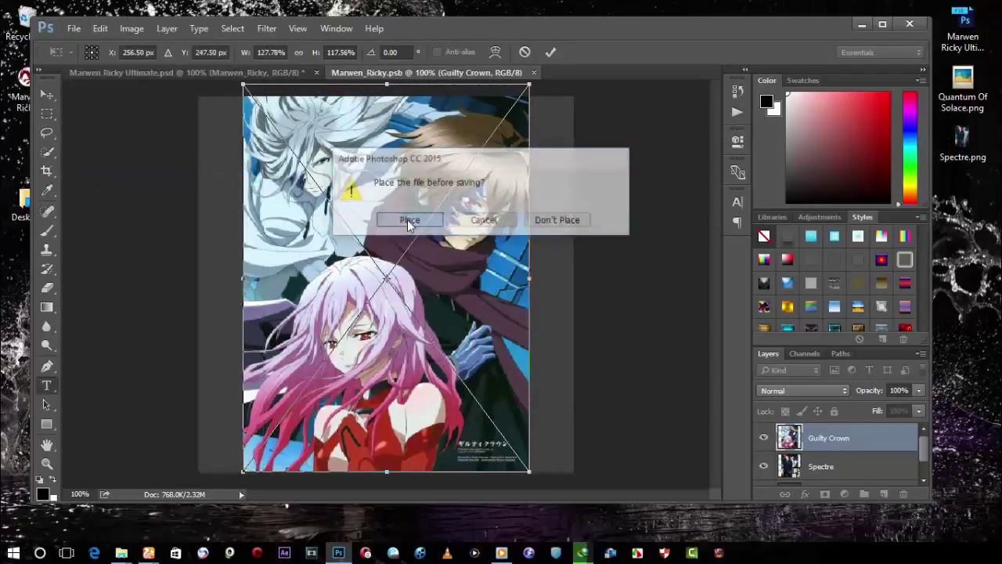
left_click(201, 75)
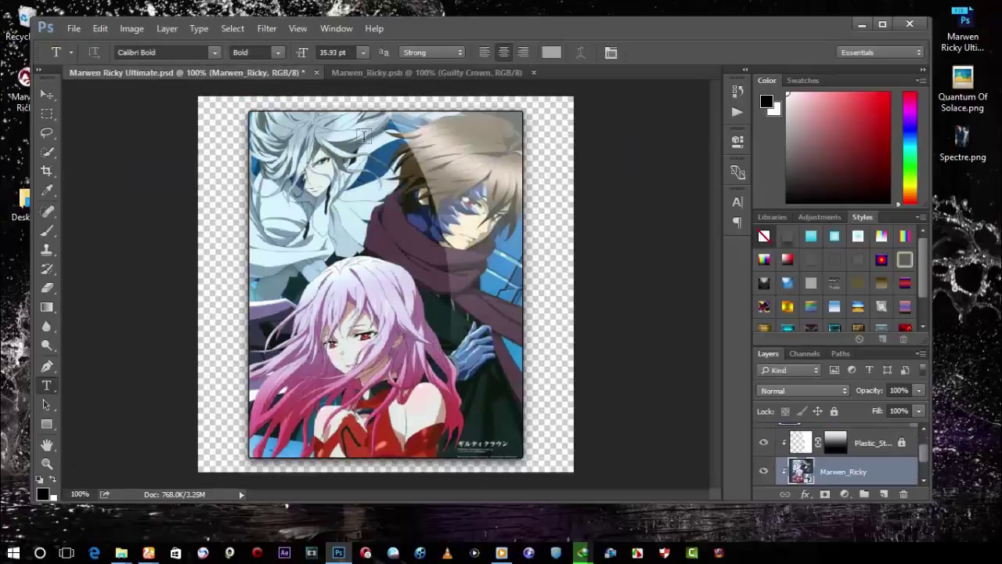
Step: Export the Guilty Crown cover as a PNG named Guilty Crown on the desktop
left_click(69, 31)
mouse_move(135, 239)
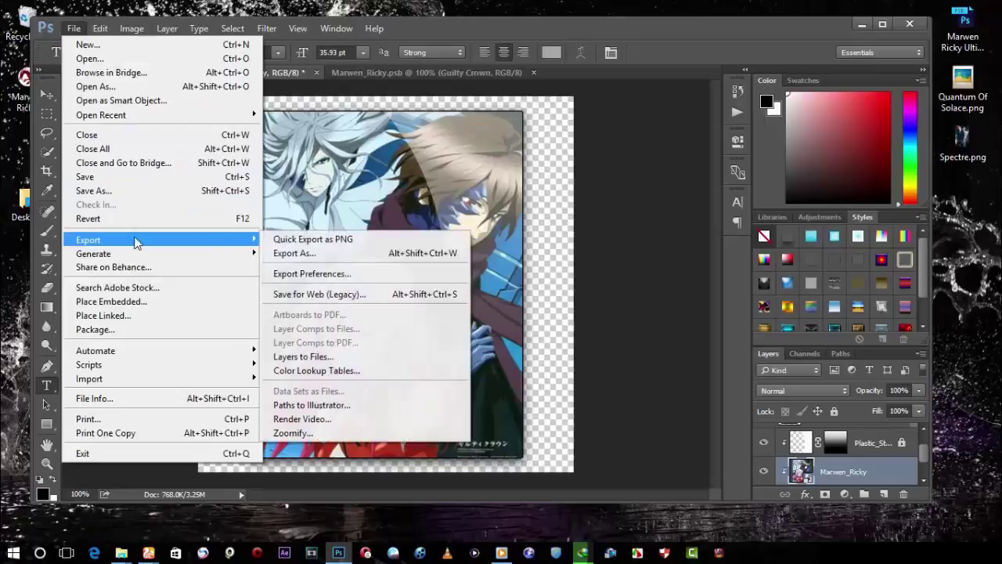
left_click(280, 240)
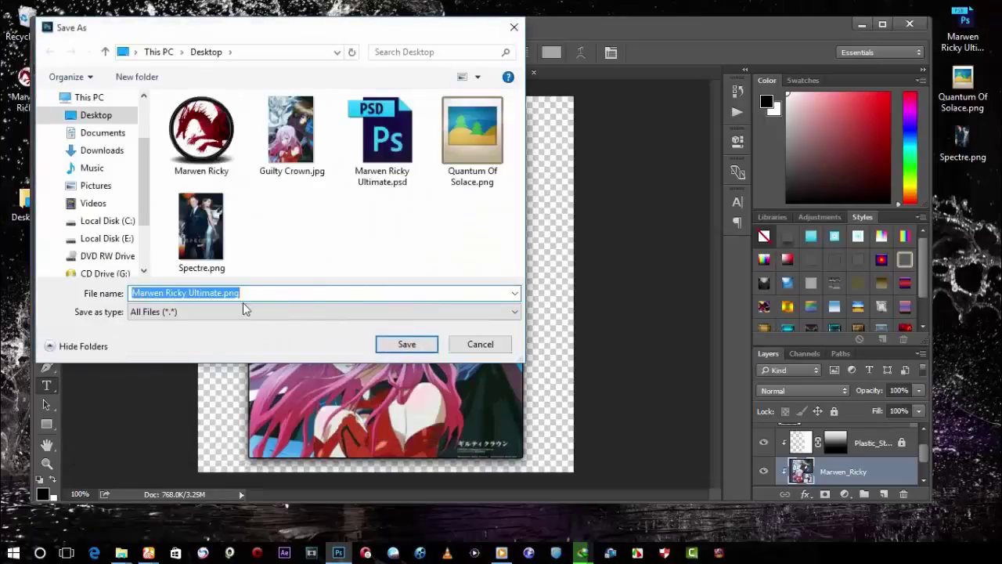
type("Guilty")
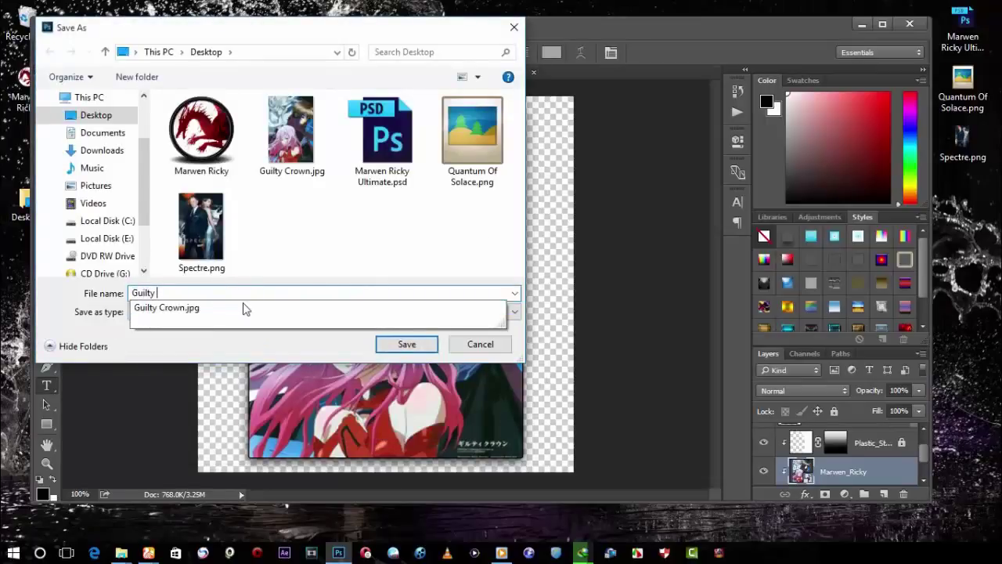
type(" Crown")
key("Return")
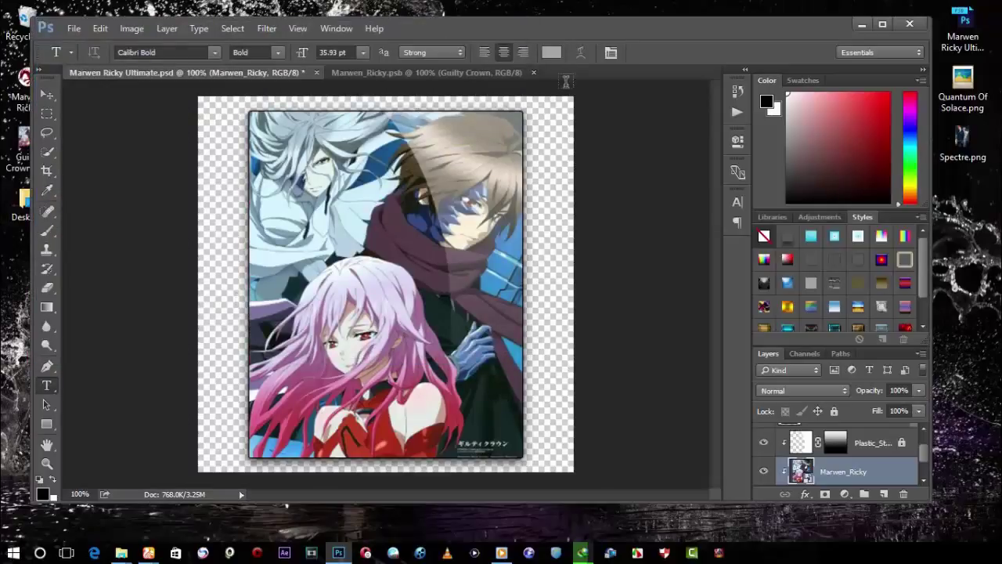
Step: Minimize Photoshop and preview the exported Guilty Crown.png from the desktop
left_click(865, 26)
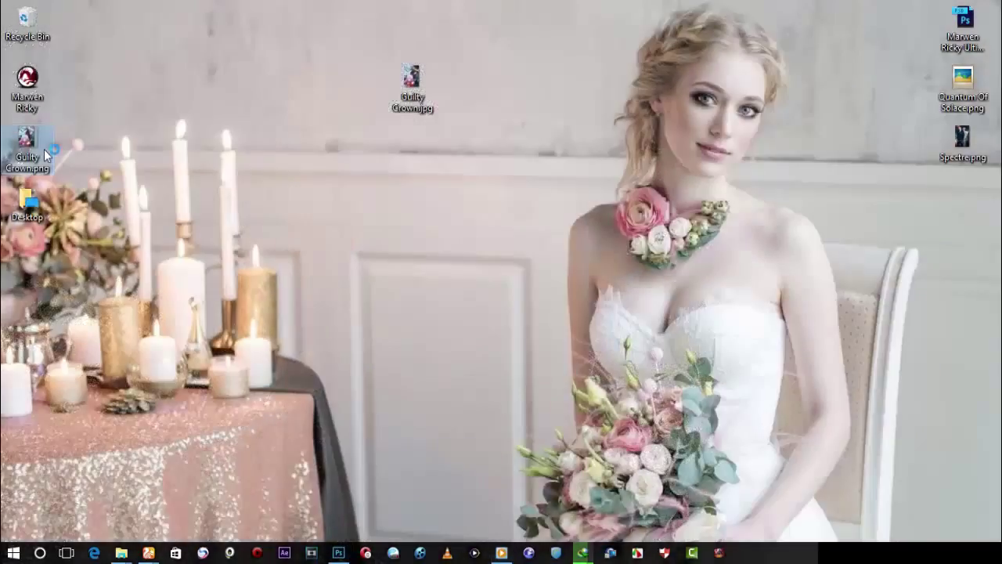
double_click(44, 149)
key("Escape")
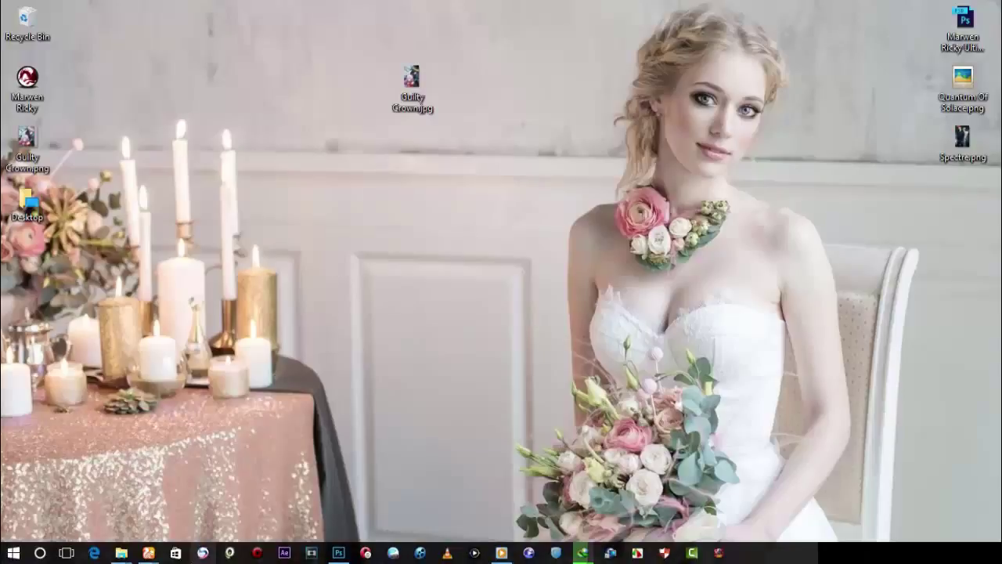
Step: Switch to the ConvertIcon page in the browser and load Guilty Crown.png from the desktop
mouse_move(149, 553)
left_click(122, 519)
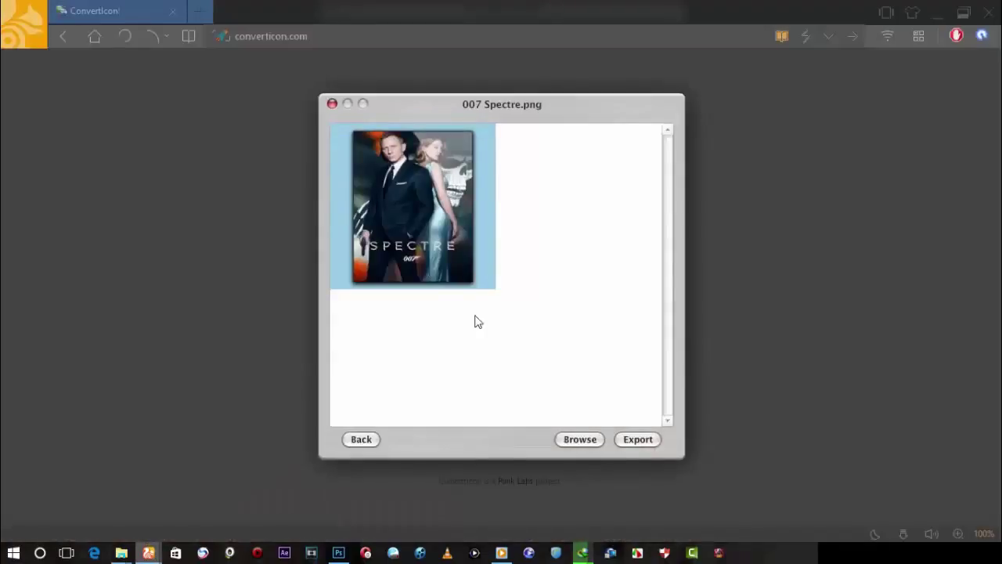
left_click(583, 441)
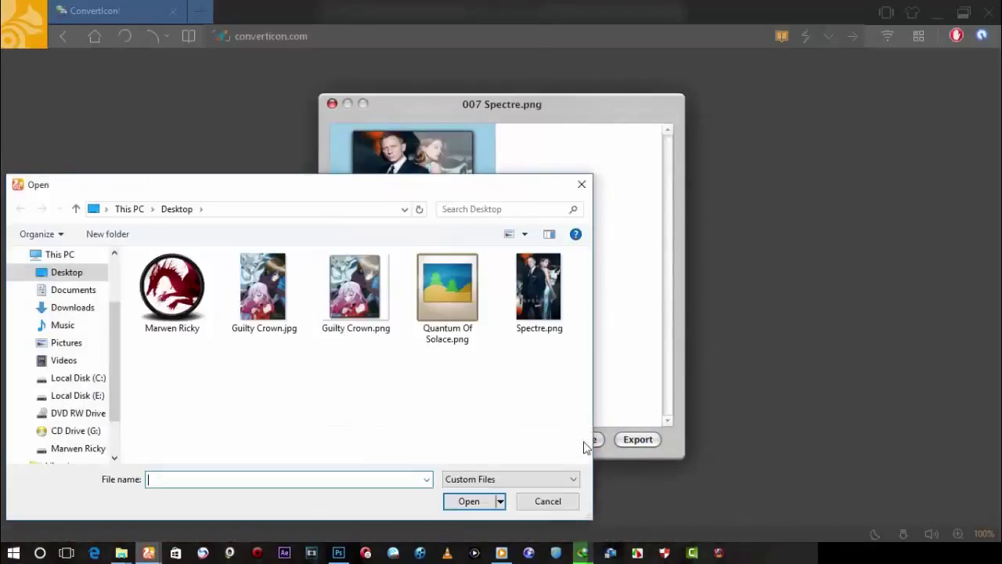
left_click(328, 313)
left_click(473, 505)
Step: Export the image as an icon at original size (512 x 512), saved to the desktop as Guilty Crown.ico
left_click(638, 440)
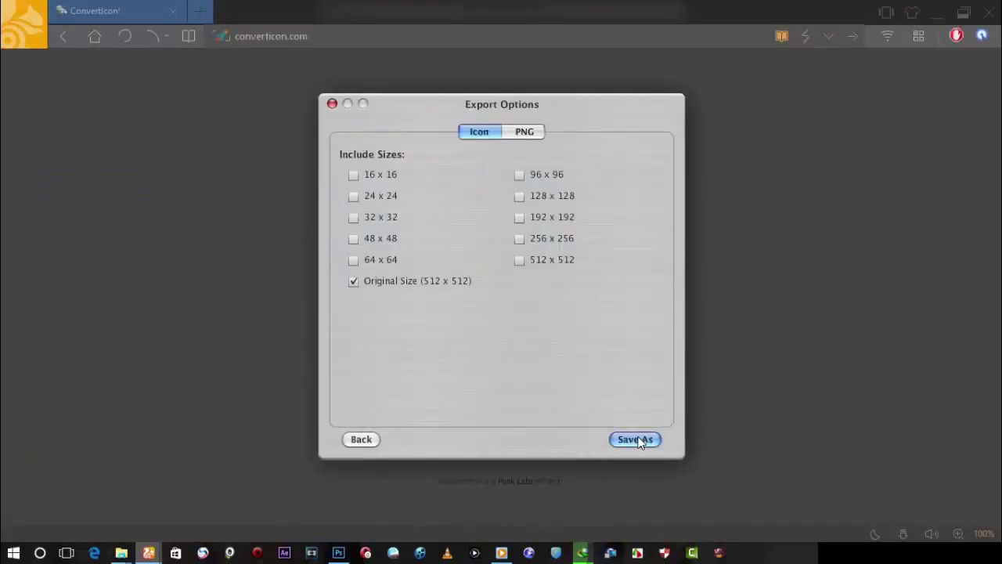
left_click(635, 440)
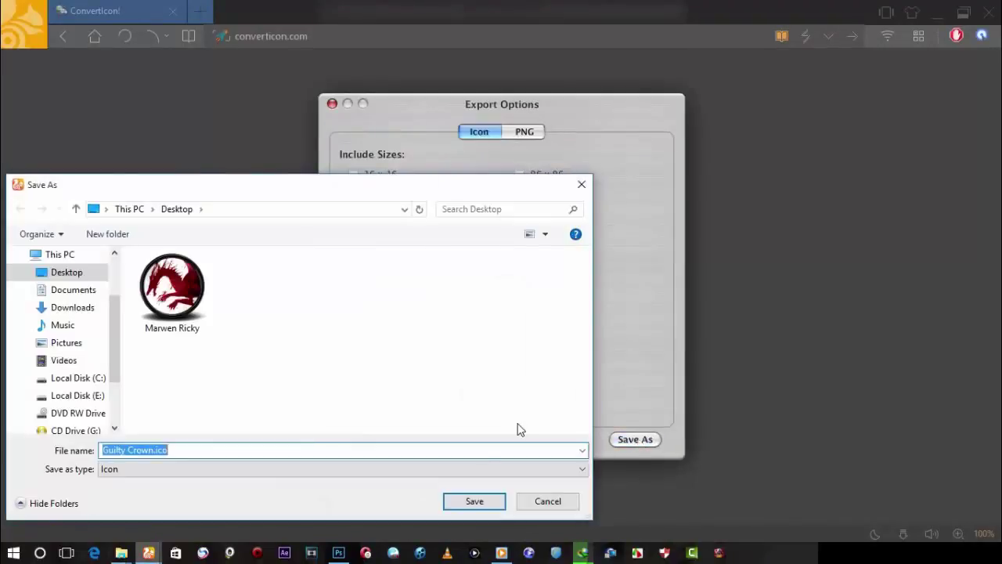
left_click(475, 502)
Step: Minimize the browser and move Guilty Crown.ico from the desktop into the Guilty Crown folder inside Anime on drive J
left_click(938, 12)
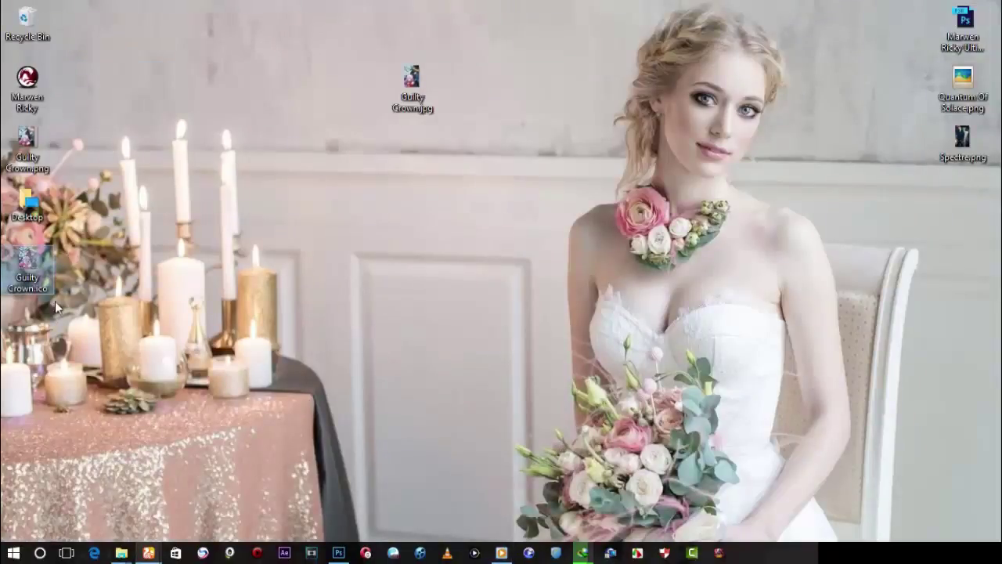
left_click(122, 553)
left_click(109, 475)
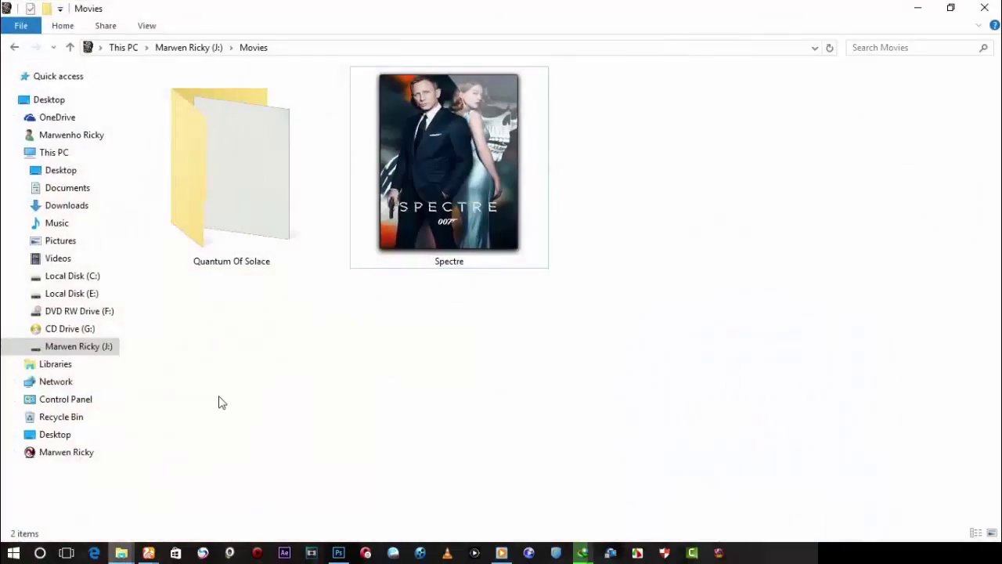
left_click(74, 330)
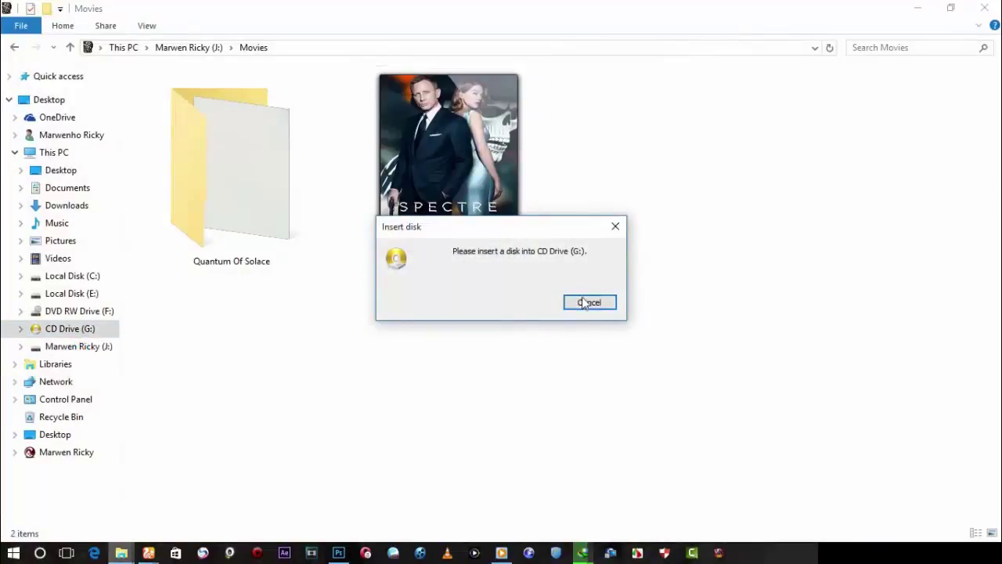
left_click(589, 302)
left_click(78, 347)
double_click(408, 230)
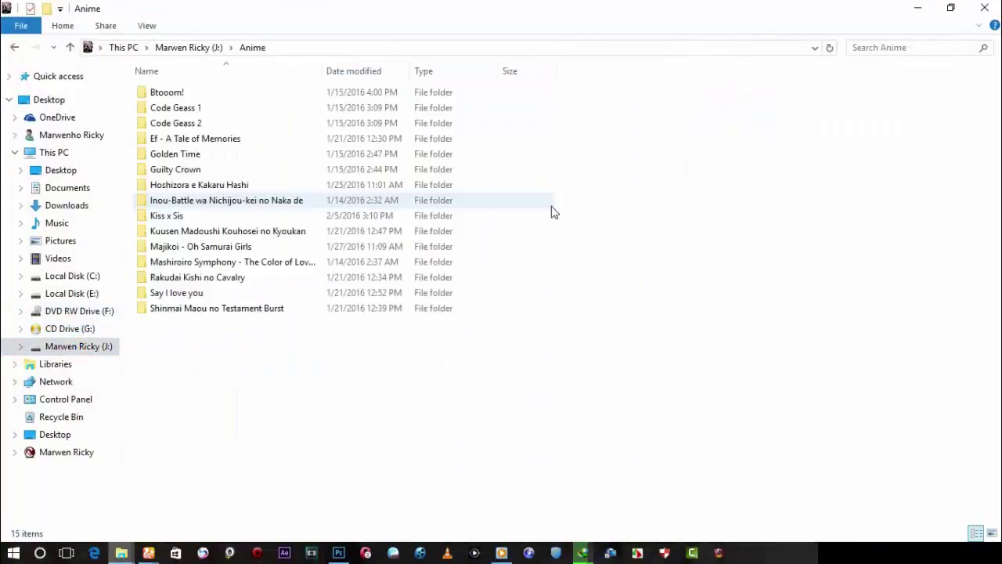
double_click(332, 168)
right_click(406, 298)
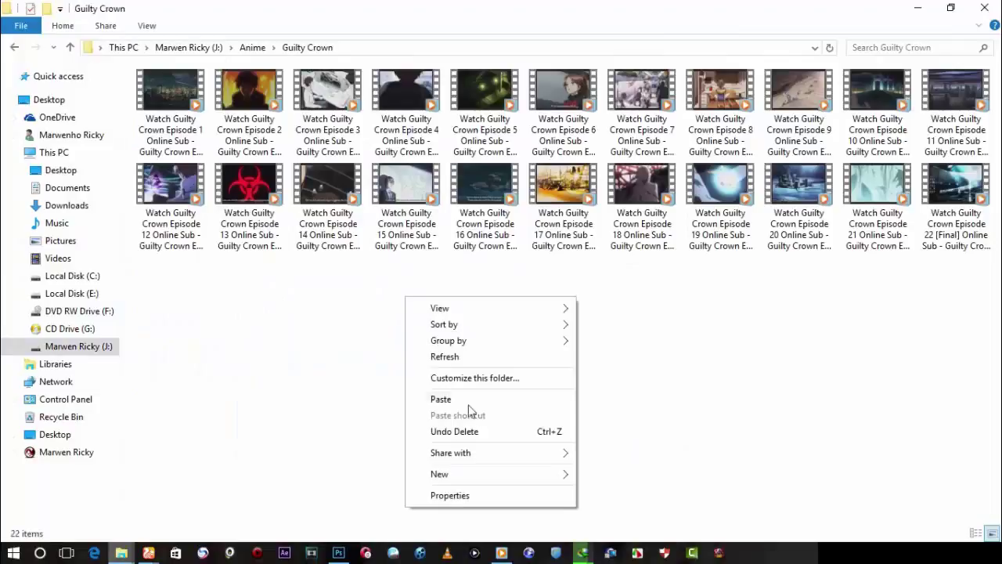
left_click(441, 400)
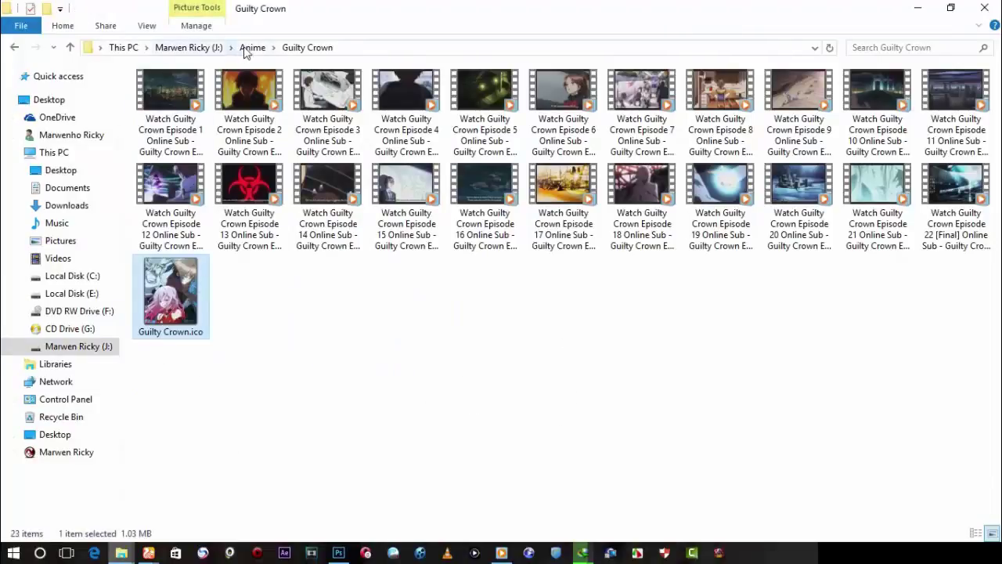
Step: Open the Guilty Crown folder's customization properties and browse for a custom folder icon file
left_click(246, 50)
right_click(210, 170)
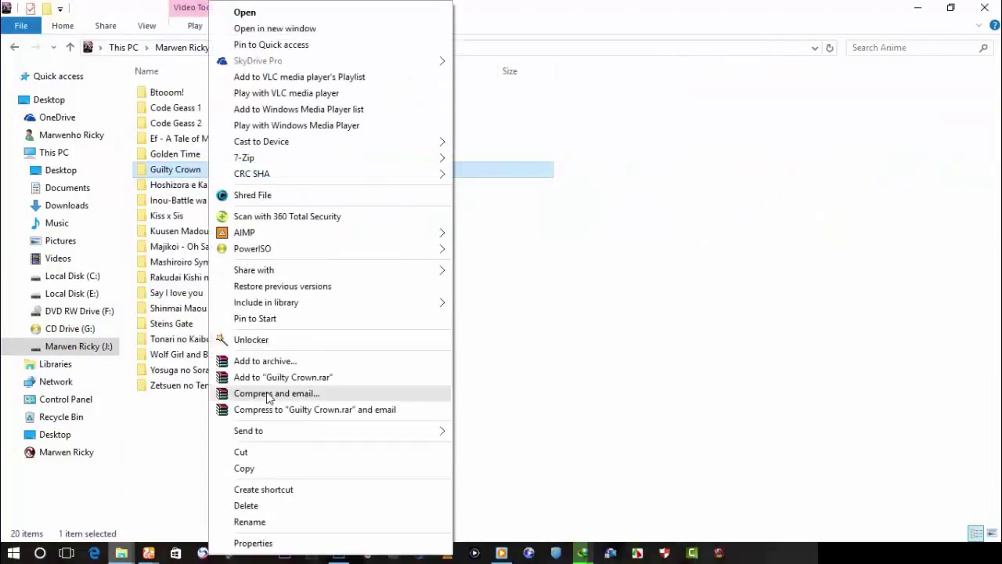
left_click(267, 545)
key("ctrl+shift+Tab")
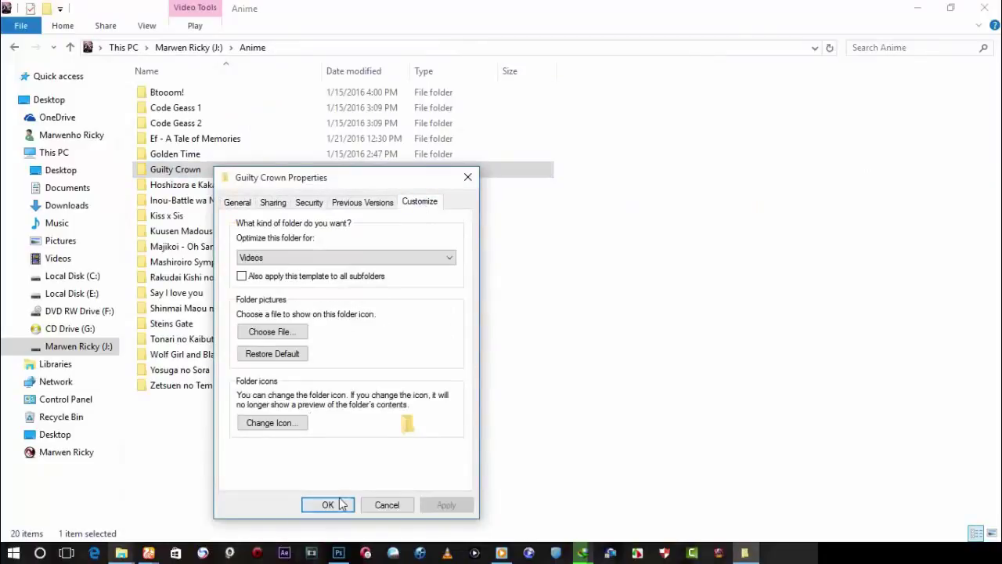
left_click(302, 427)
left_click(439, 291)
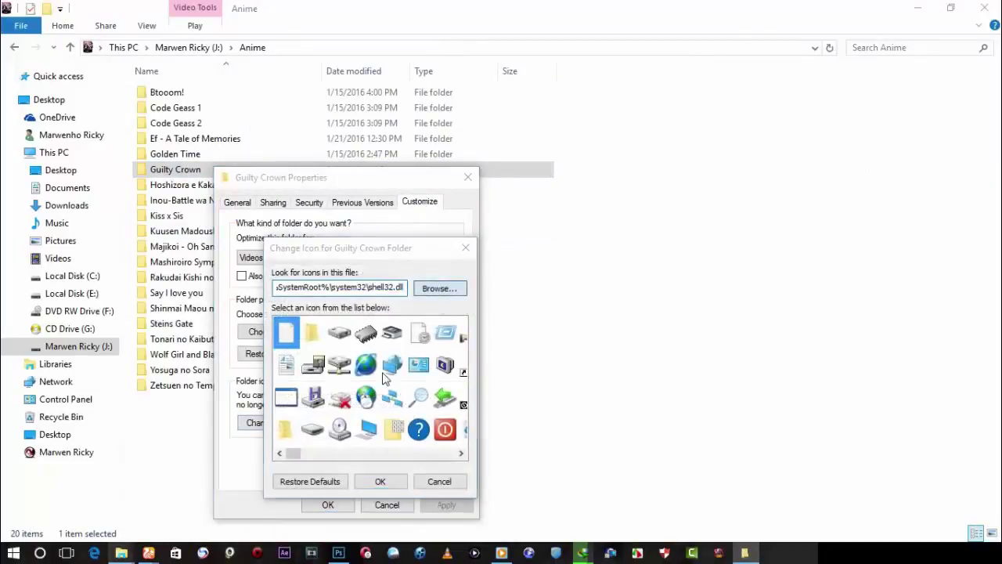
Step: Choose Guilty Crown.ico from the Anime\Guilty Crown folder and apply it as the Guilty Crown folder's icon
left_click(392, 200)
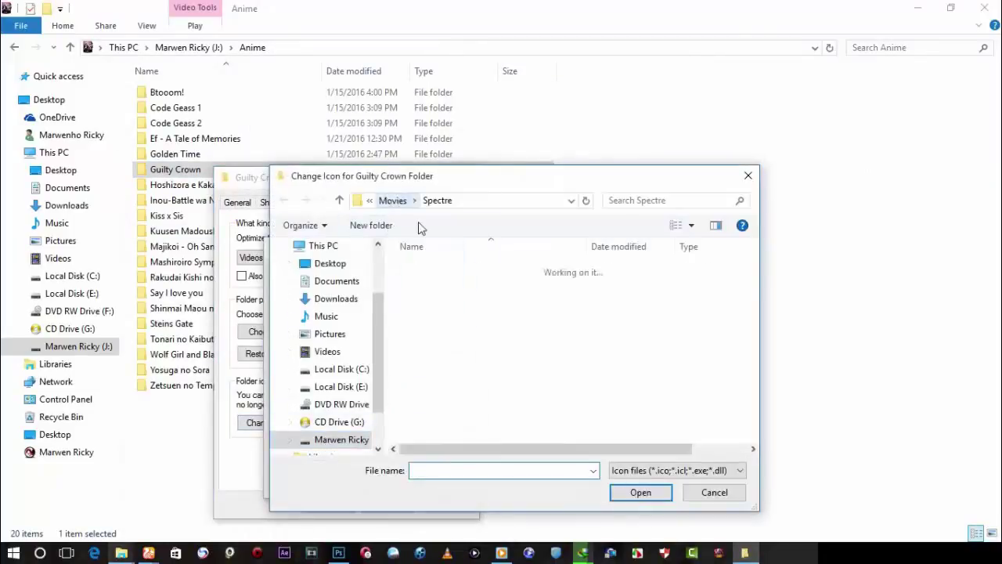
left_click(415, 200)
double_click(465, 291)
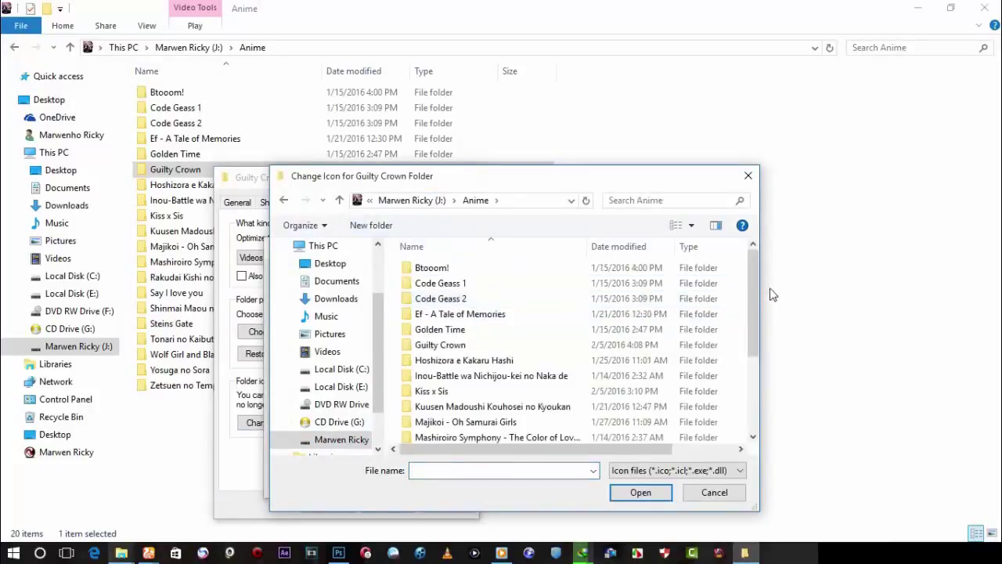
scroll(475, 287, "down", 2)
double_click(440, 280)
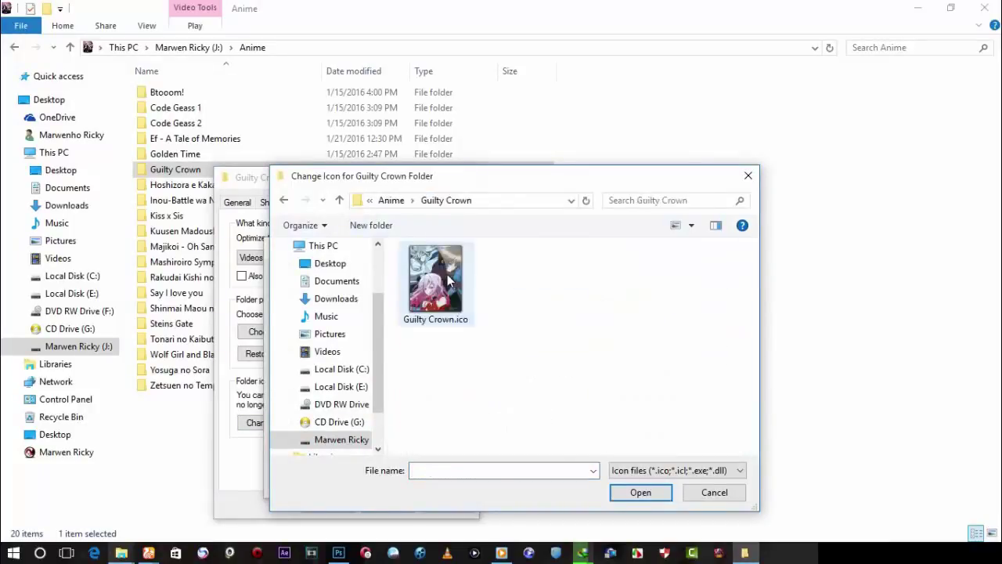
left_click(436, 269)
left_click(641, 492)
left_click(381, 479)
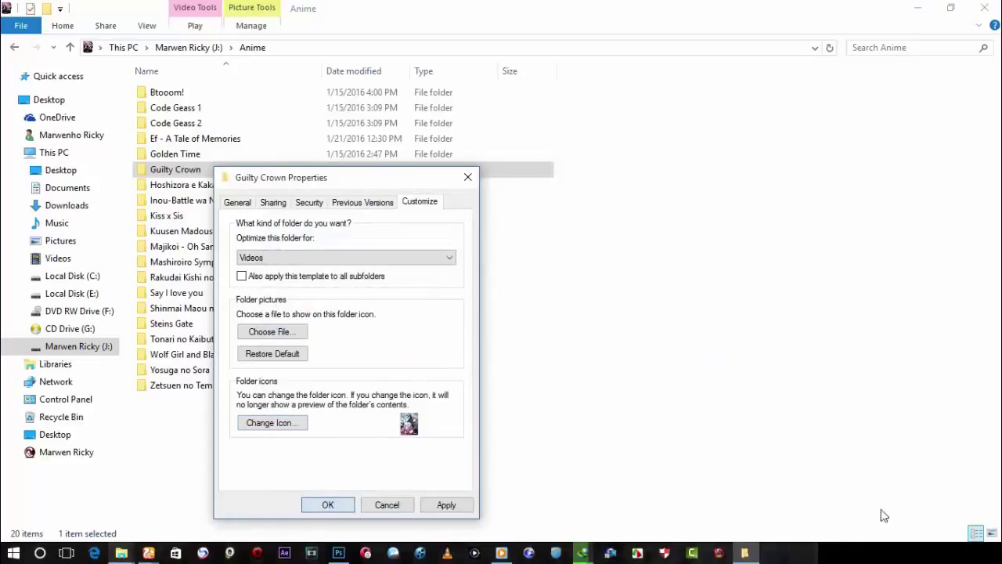
key("Return")
Step: Display the Anime folder's contents as extra large icons to view the new cover, and minimize the window
right_click(794, 322)
mouse_move(807, 334)
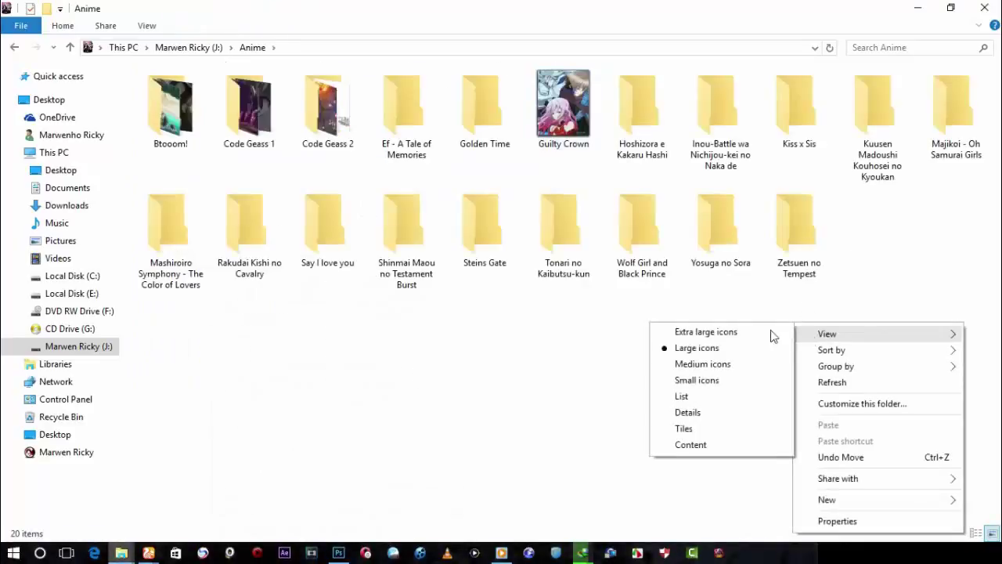
left_click(771, 332)
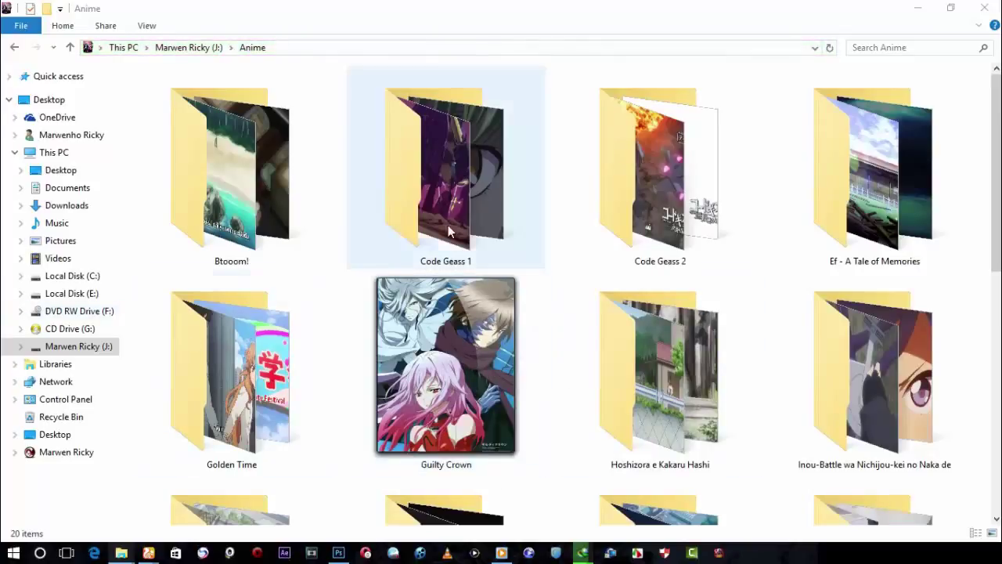
left_click(918, 8)
mouse_move(413, 118)
left_mouse_down()
mouse_move(227, 74)
mouse_move(413, 111)
left_mouse_up()
Step: Return to Photoshop, close the smart object and cover template documents, and exit the program
left_click(342, 556)
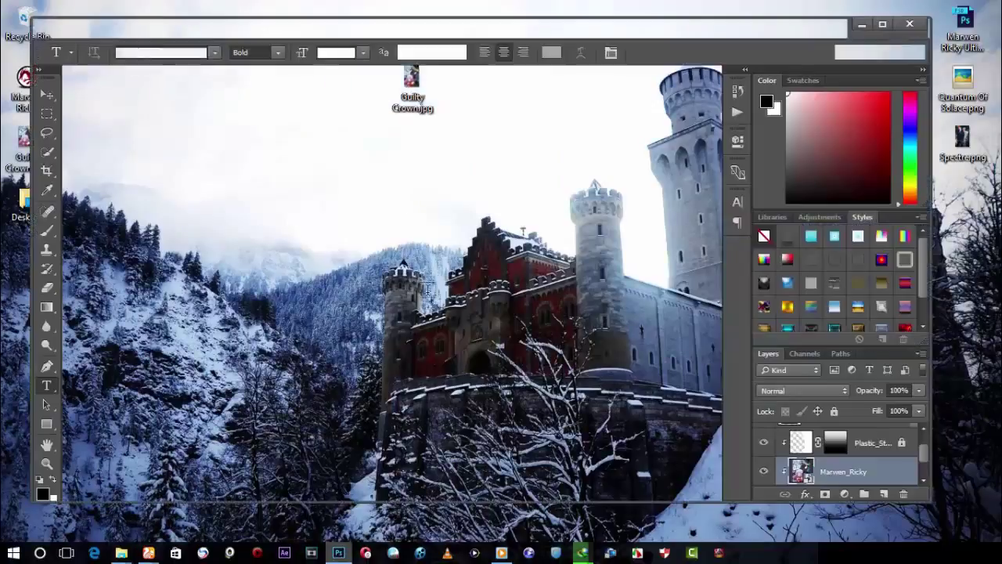
left_click(533, 73)
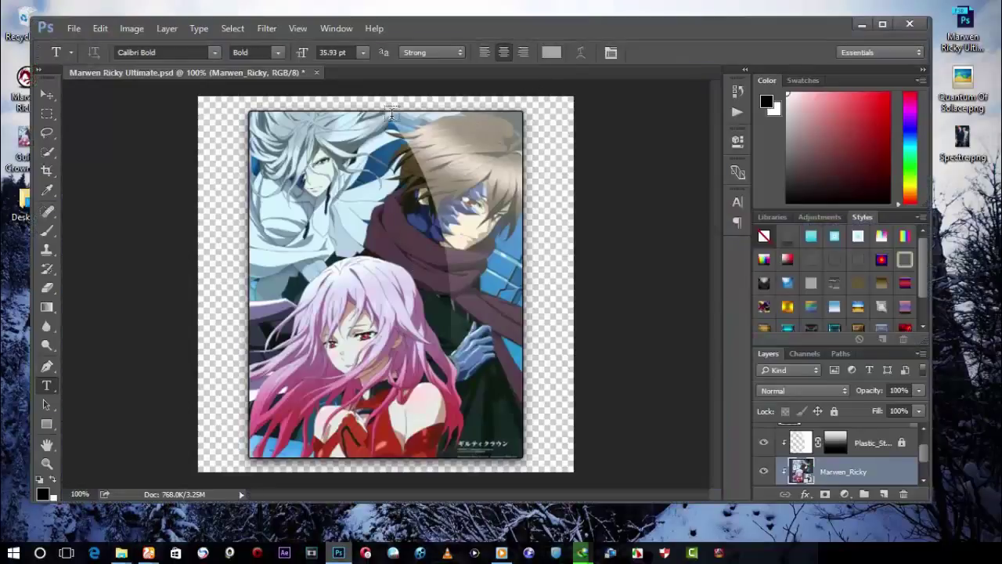
left_click(316, 72)
left_click(465, 219)
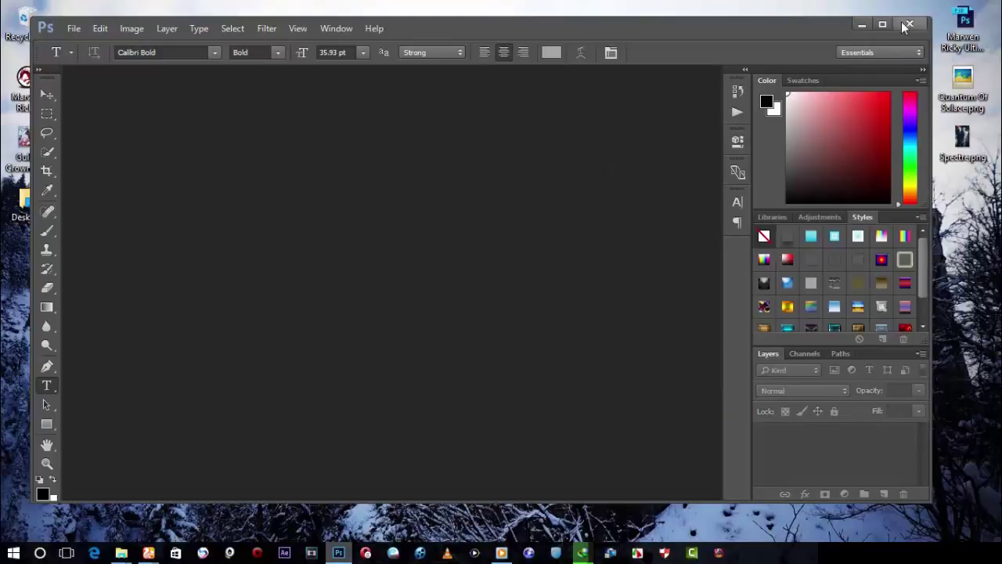
key("super+d")
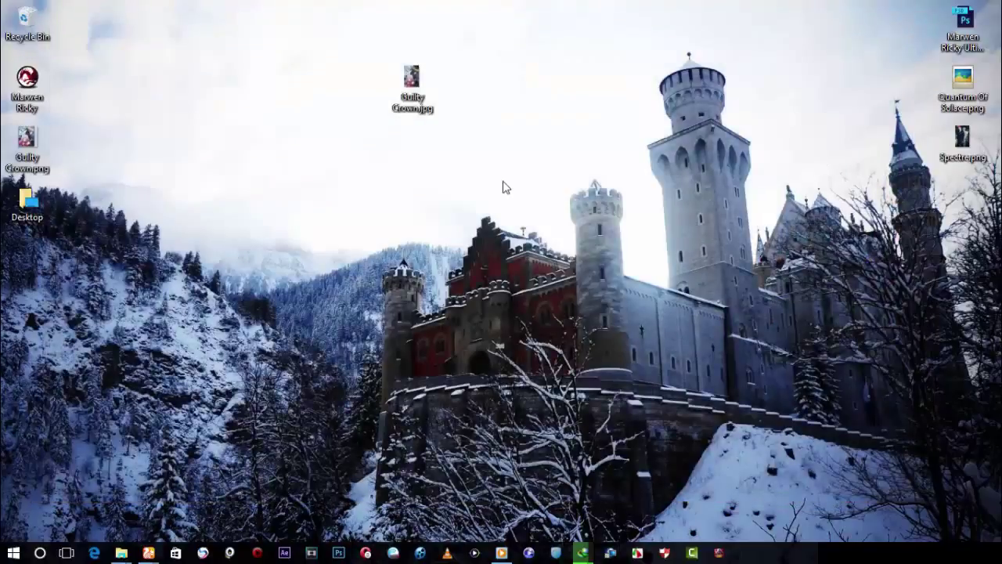
Step: Move Guilty Crown.jpg and Guilty Crown.png from the desktop to the Recycle Bin and empty it
left_click(412, 82)
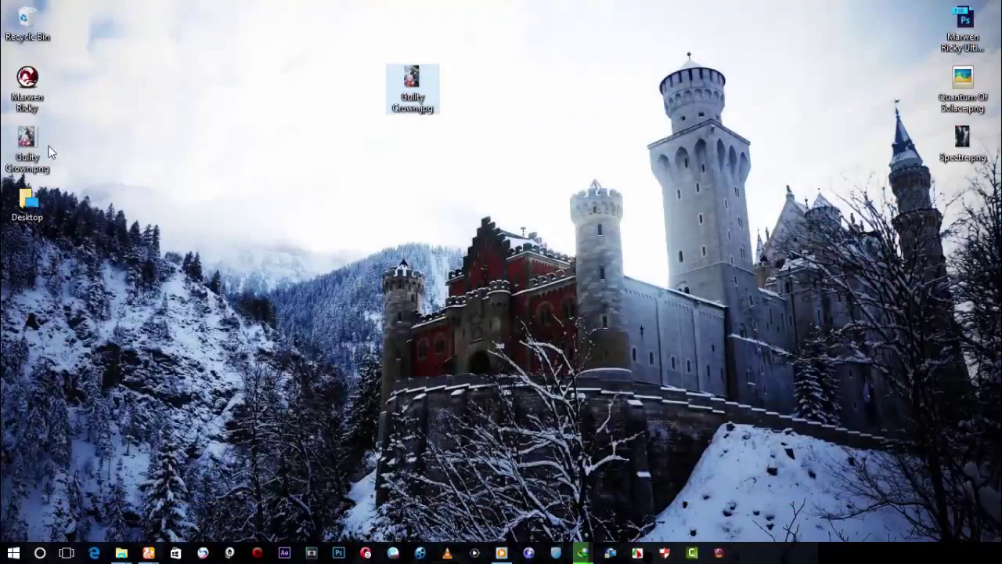
left_click_drag(49, 147, 38, 18)
right_click(38, 18)
left_click(68, 43)
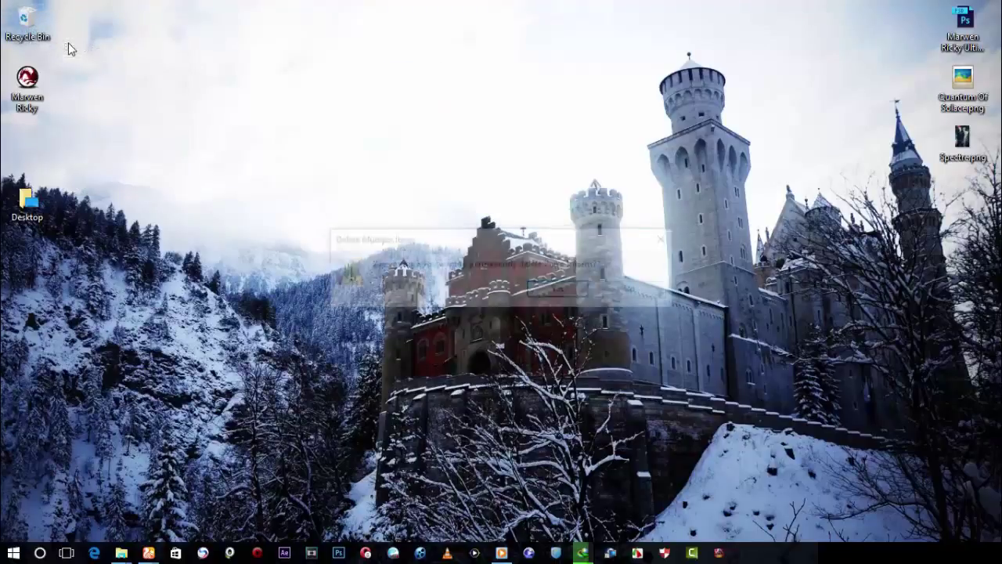
key("Return")
Step: Move the Desktop folder shortcut up into the free spot beneath the other desktop icons
left_click_drag(32, 197, 31, 148)
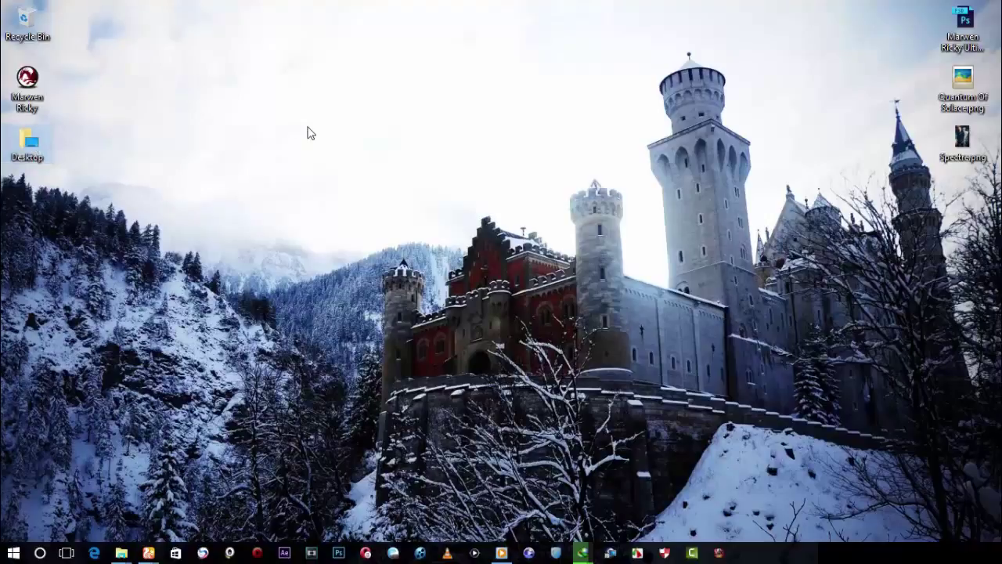
right_click(501, 129)
left_click(569, 280)
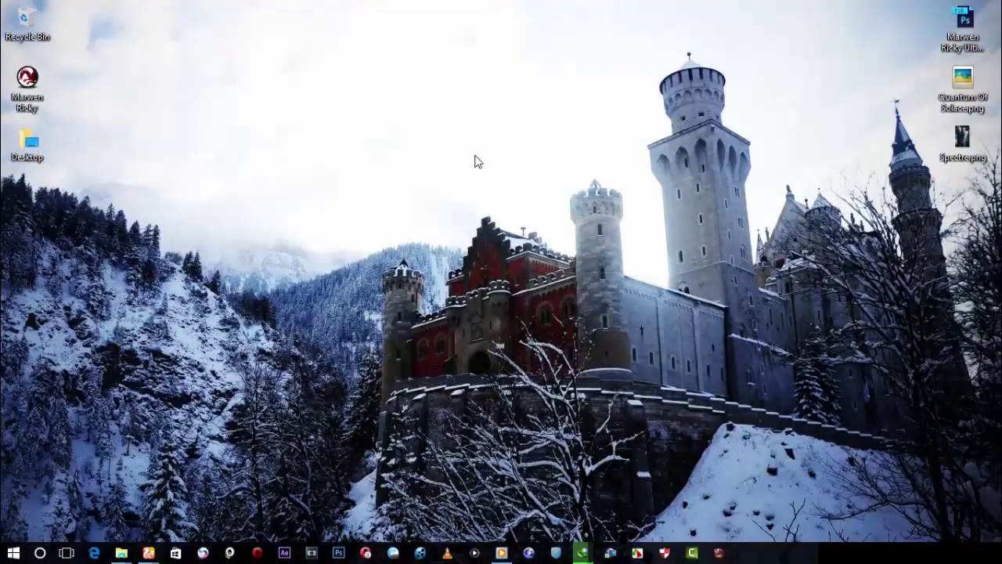